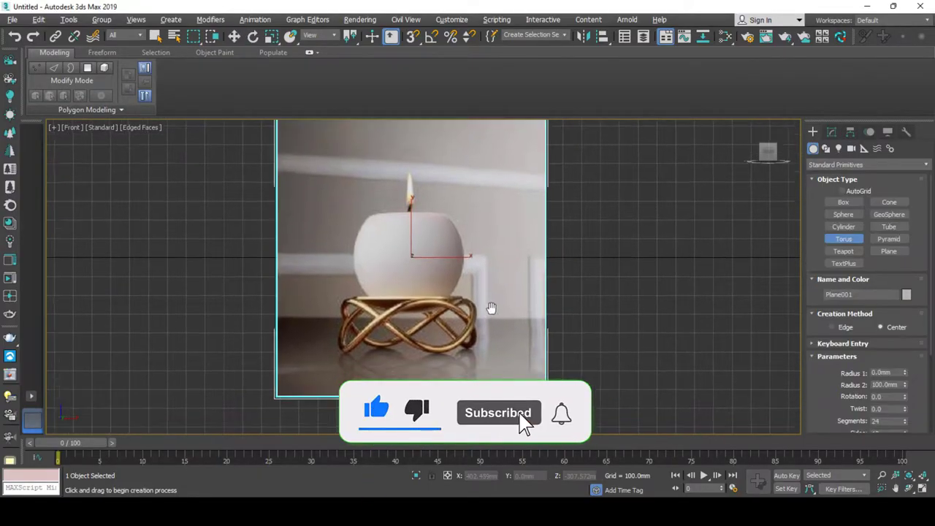
- Raise the reference photo plane and draw a thin torus (about 502 mm radius, 28.5 mm tube) at the grid centre
key(w)
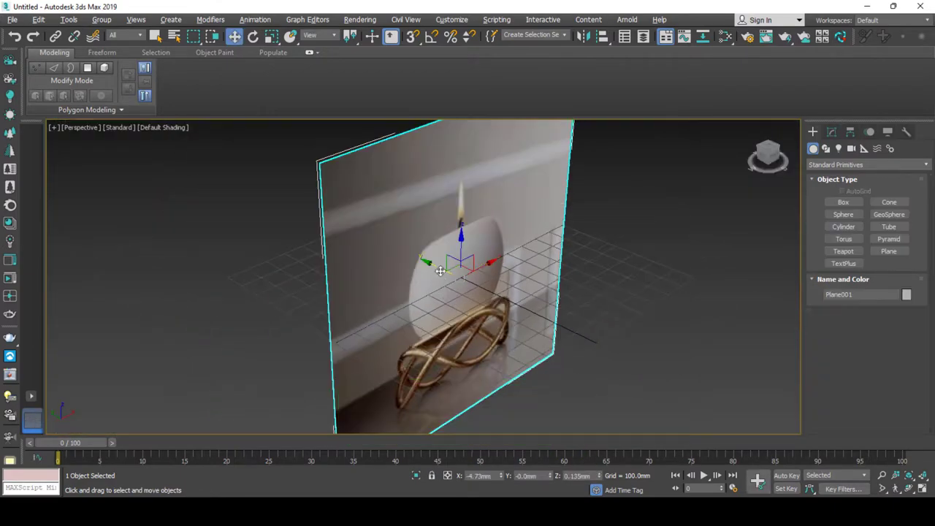
alt+middle_drag(455, 321, 342, 201)
mouse_move(343, 201)
mouse_down()
mouse_move(326, 69)
mouse_move(381, 325)
mouse_up()
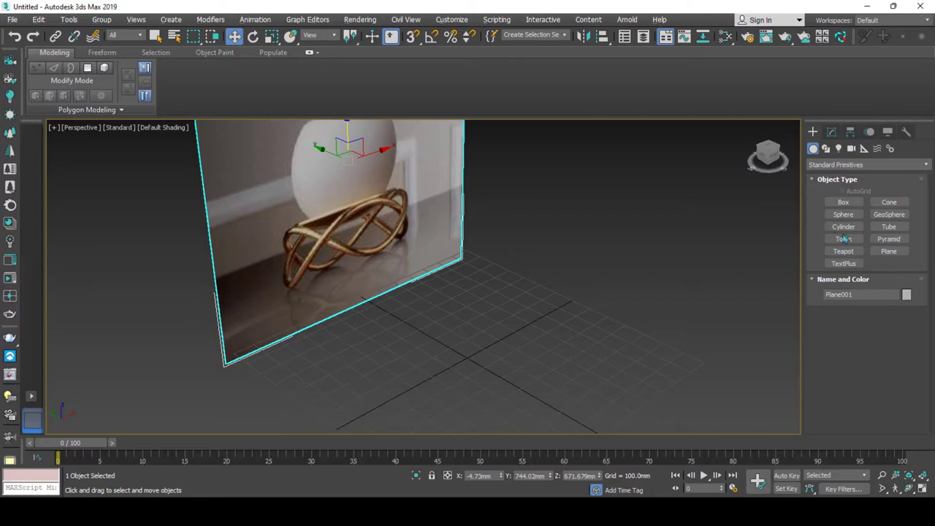
drag(458, 325, 453, 397)
- Finish the torus and show edged faces on the shaded view
click(453, 396)
middle_drag(453, 396, 465, 324)
key(w)
key(F4)
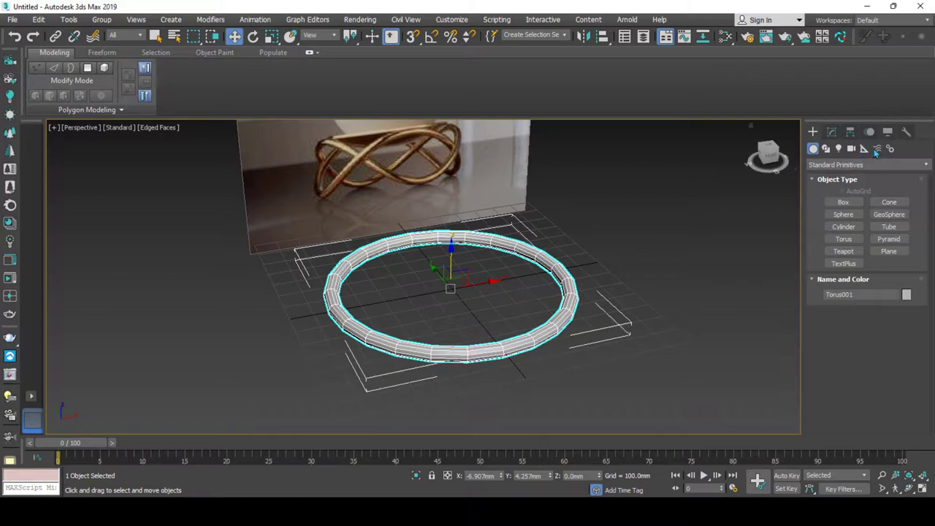
- Give Torus001 18 sides and 32 segments
click(831, 132)
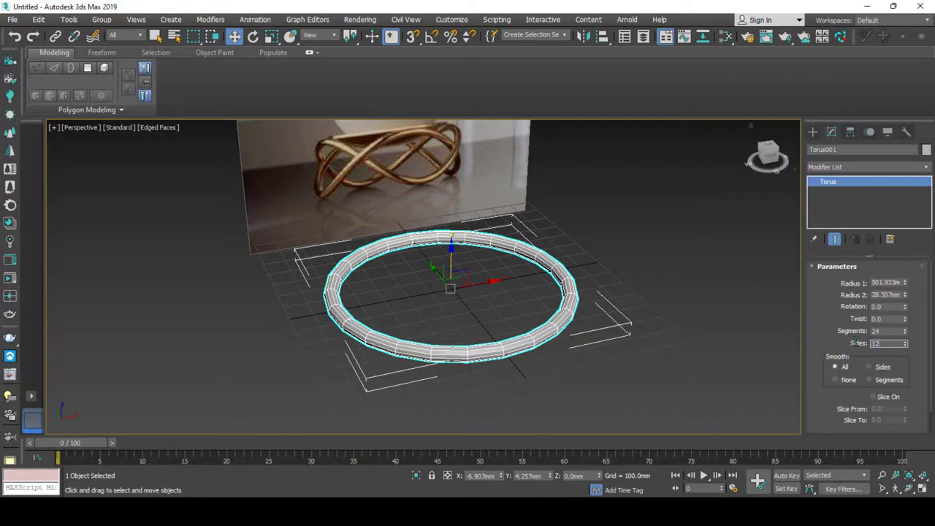
text(18)
key(Return)
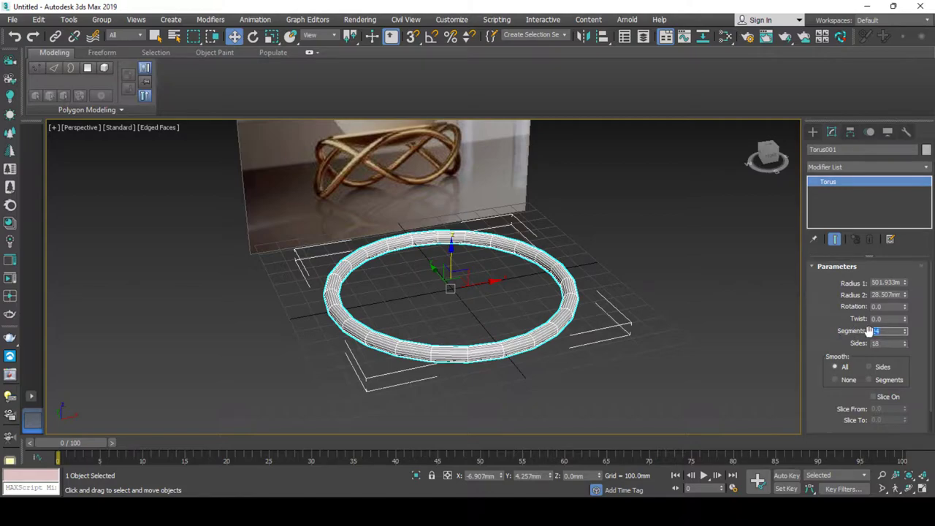
text(32)
key(Return)
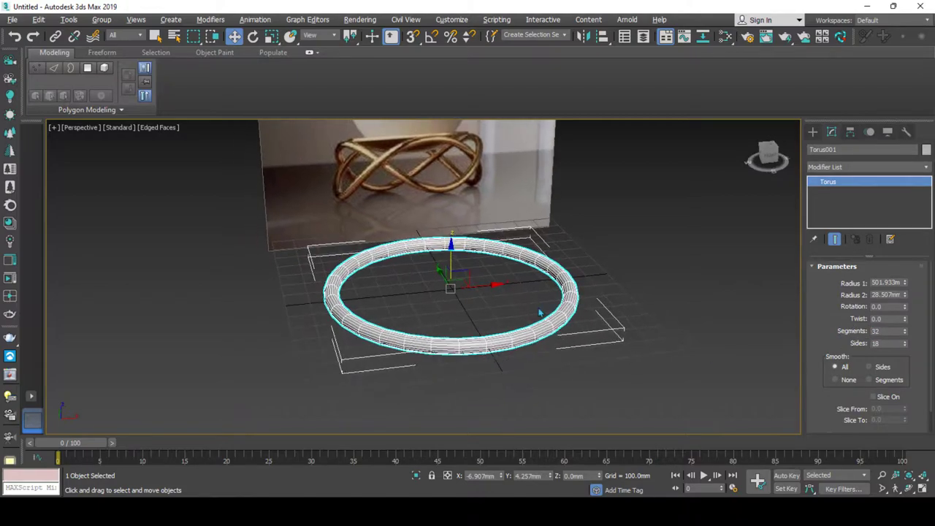
right_click(518, 283)
mouse_move(556, 404)
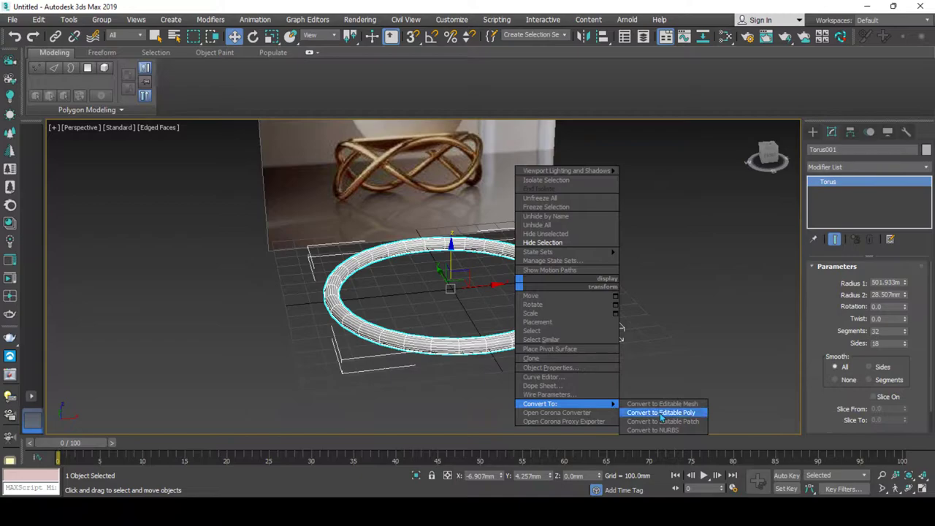
- Convert the torus to Editable Poly and select the vertices across its back
click(661, 415)
alt+middle_drag(467, 364, 450, 356)
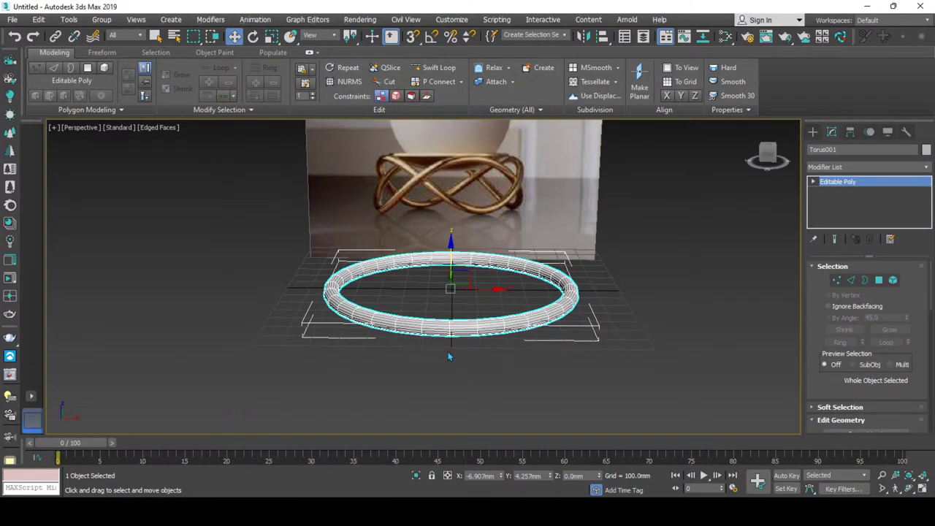
key(1)
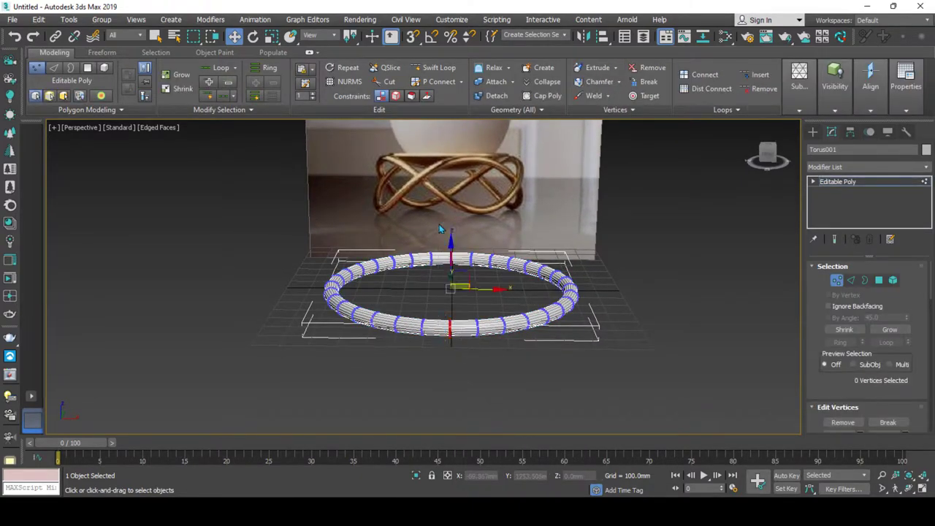
alt+middle_drag(439, 229, 431, 234)
drag(431, 234, 451, 280)
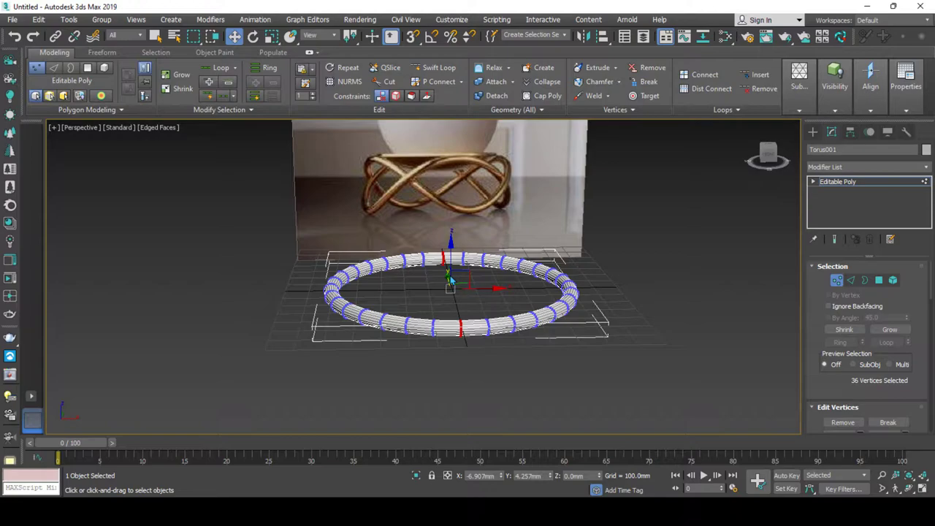
- Turn on Use Soft Selection for the selected vertices
drag(832, 382, 826, 284)
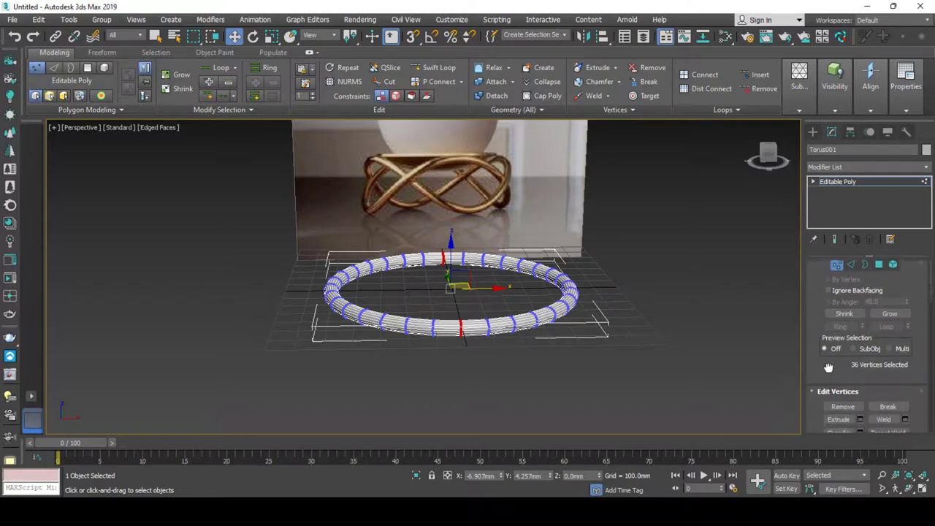
scroll(814, 321, down, 2)
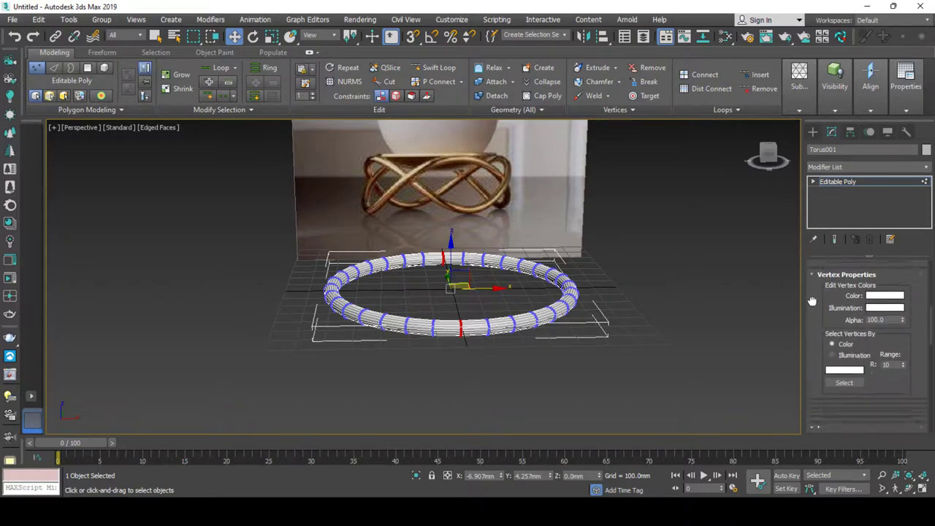
scroll(811, 296, down, 3)
click(827, 335)
scroll(825, 322, up, 3)
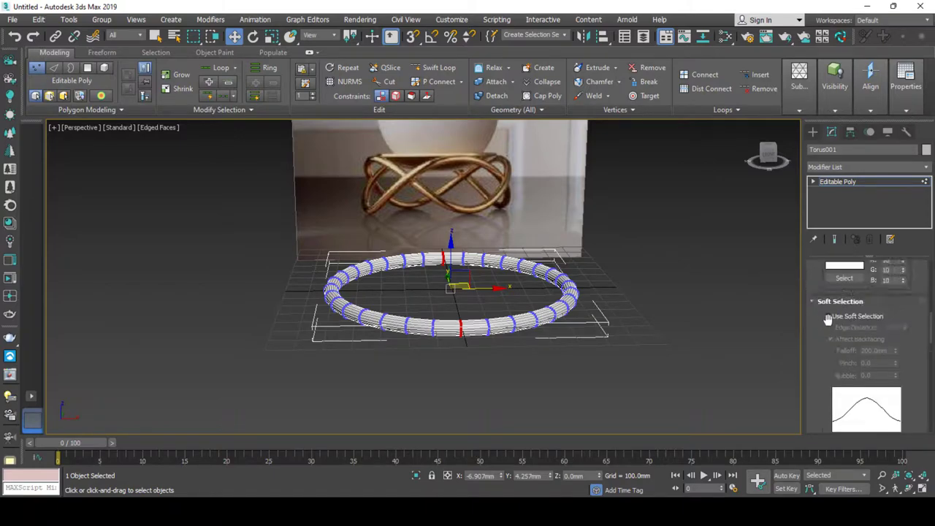
click(828, 315)
- Widen the soft selection falloff and pull the vertices up, then undo that first bend
drag(899, 354, 885, 269)
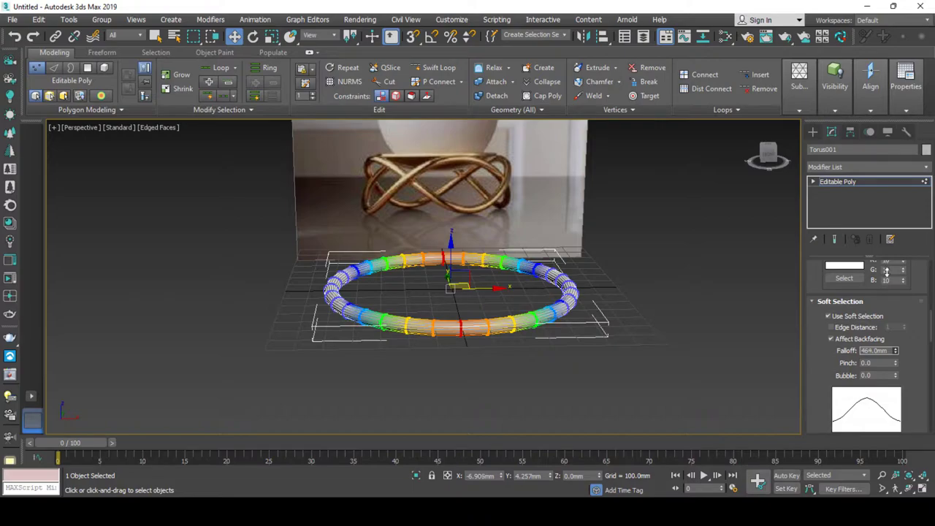
alt+middle_drag(475, 270, 444, 276)
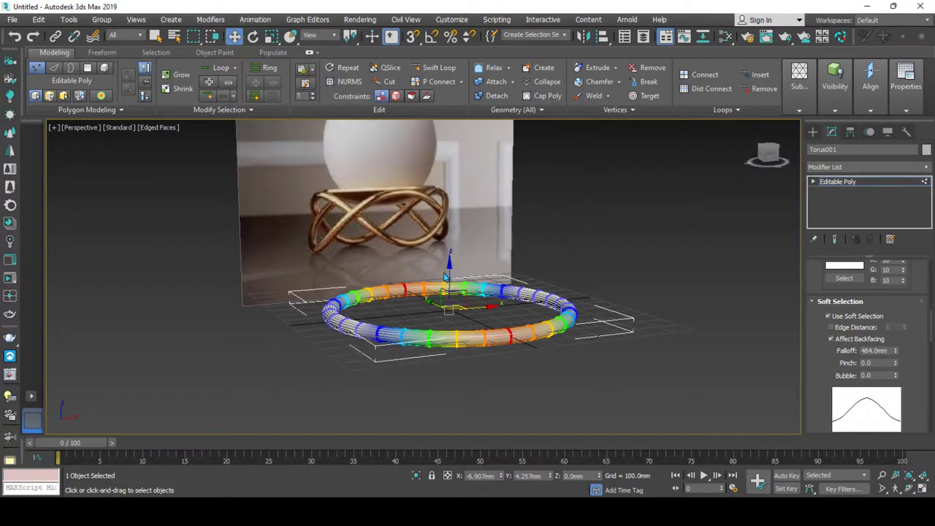
drag(450, 268, 453, 239)
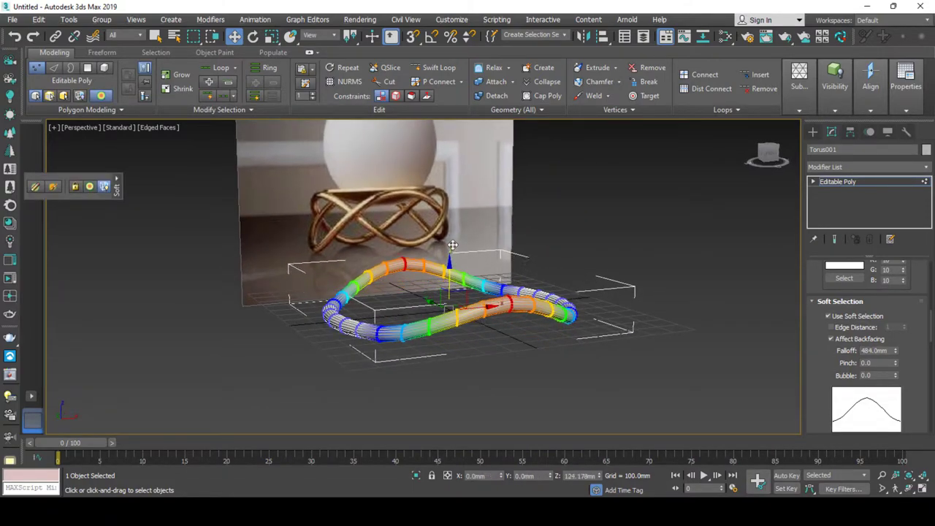
alt+middle_drag(453, 239, 429, 319)
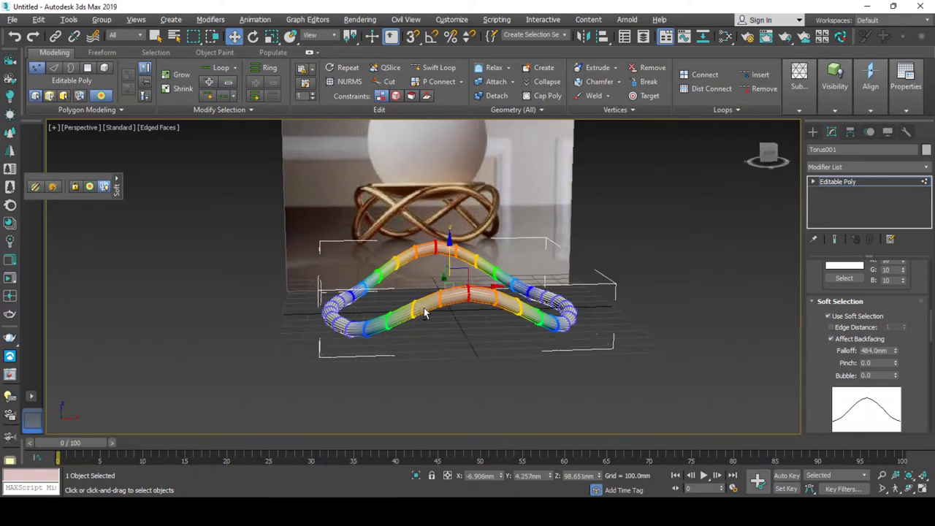
key(ctrl+z)
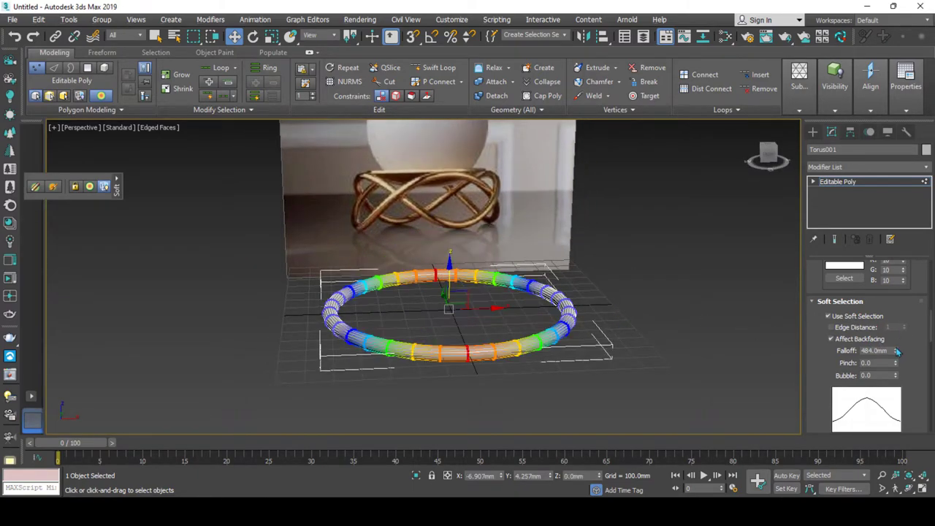
- Widen the falloff to 682.44 mm and lift the vertices into a twisted arch
drag(895, 351, 893, 323)
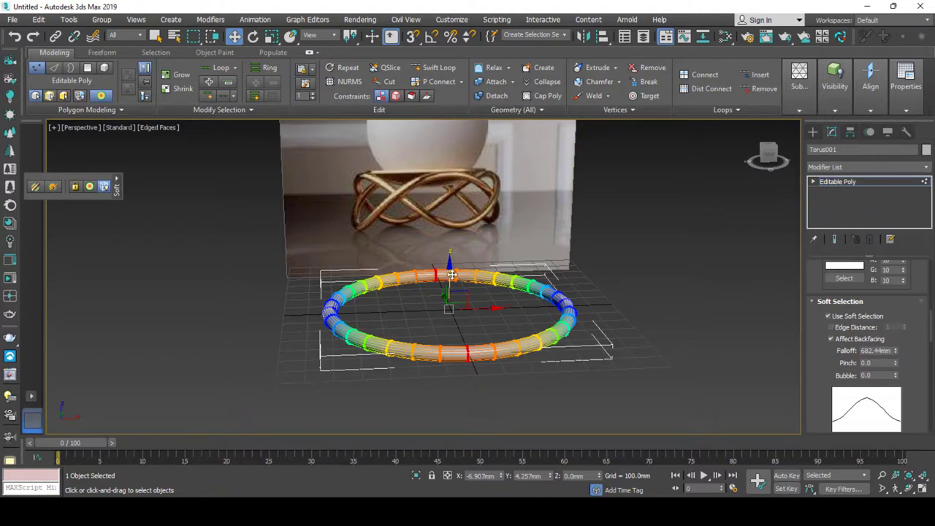
drag(446, 271, 455, 229)
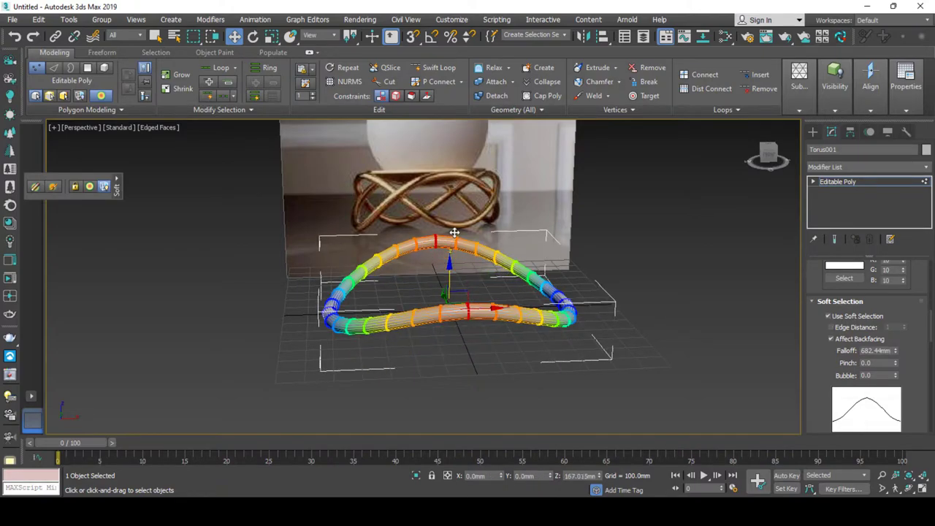
alt+middle_drag(454, 229, 450, 255)
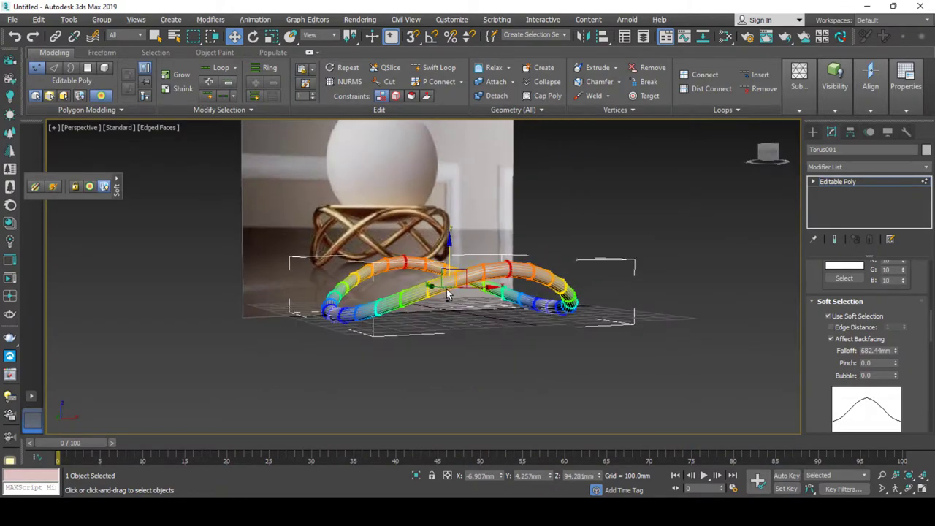
drag(450, 255, 450, 230)
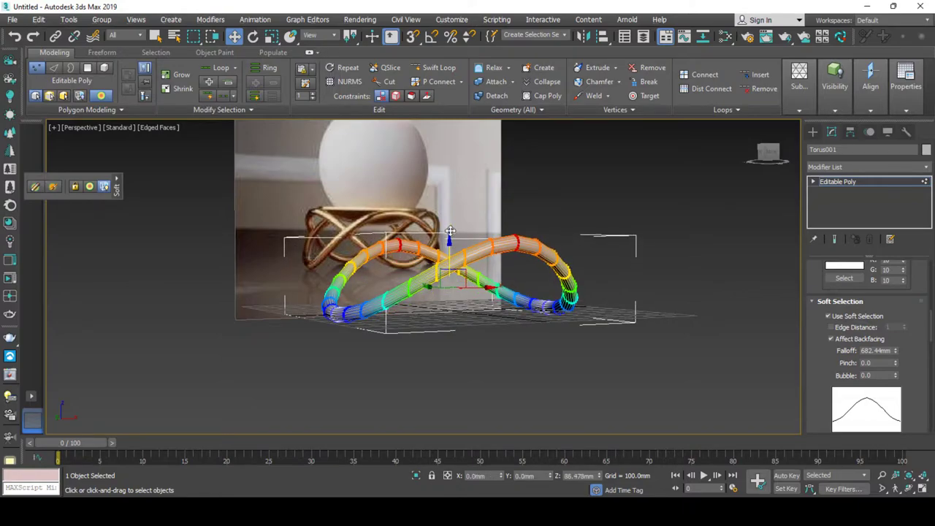
alt+middle_drag(451, 230, 405, 303)
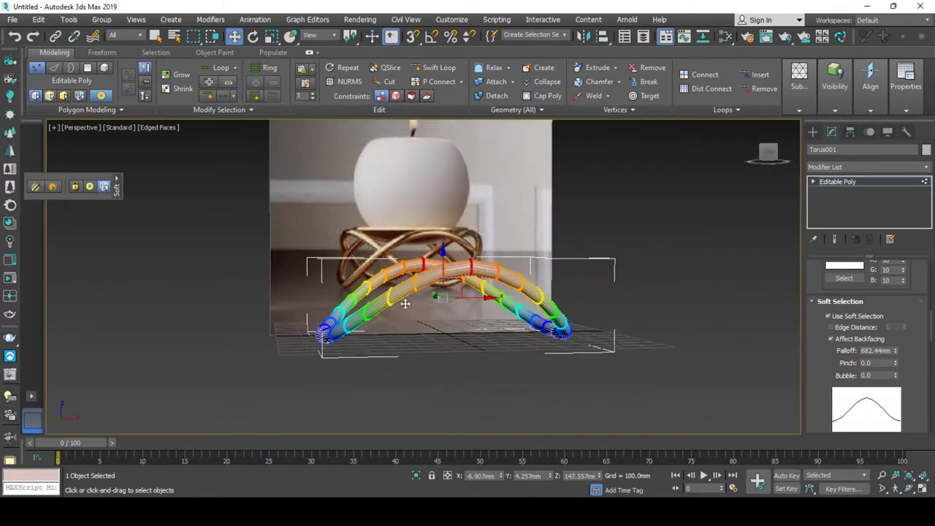
drag(441, 267, 441, 262)
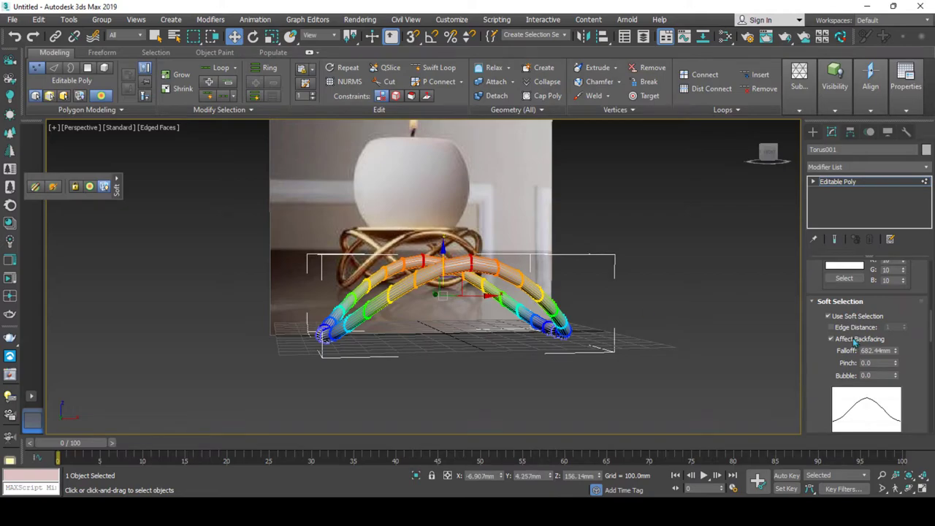
- Turn off soft selection and return to object level
click(829, 316)
alt+middle_drag(453, 394, 494, 363)
click(837, 181)
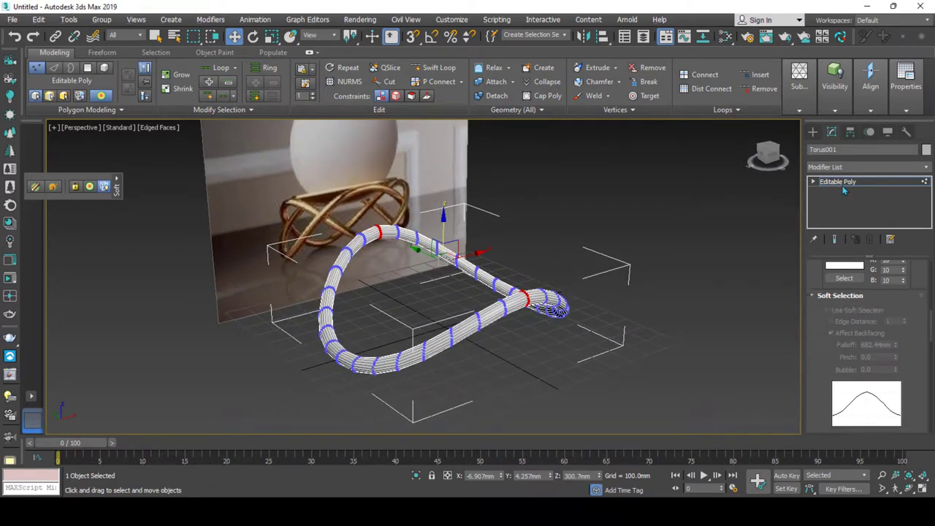
alt+middle_drag(438, 344, 428, 353)
- Centre the torus pivot on the object using Affect Pivot Only
key(e)
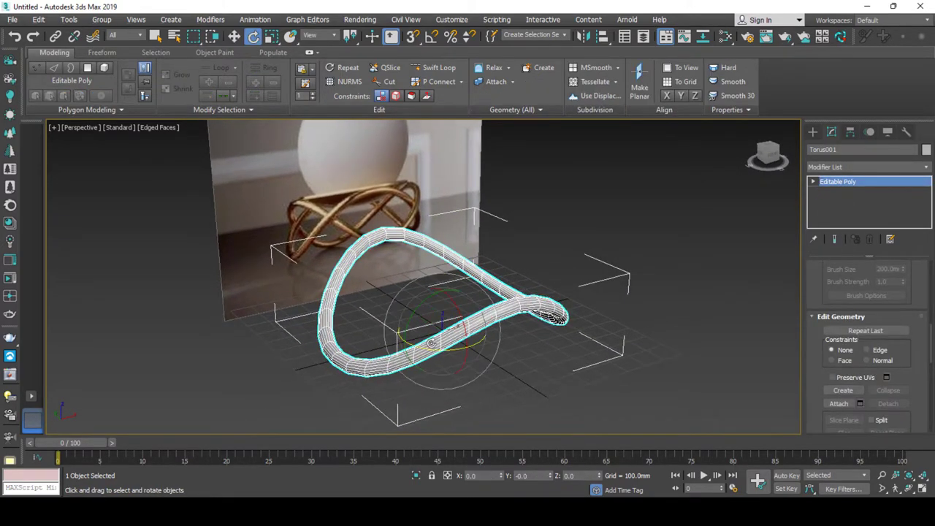
click(852, 133)
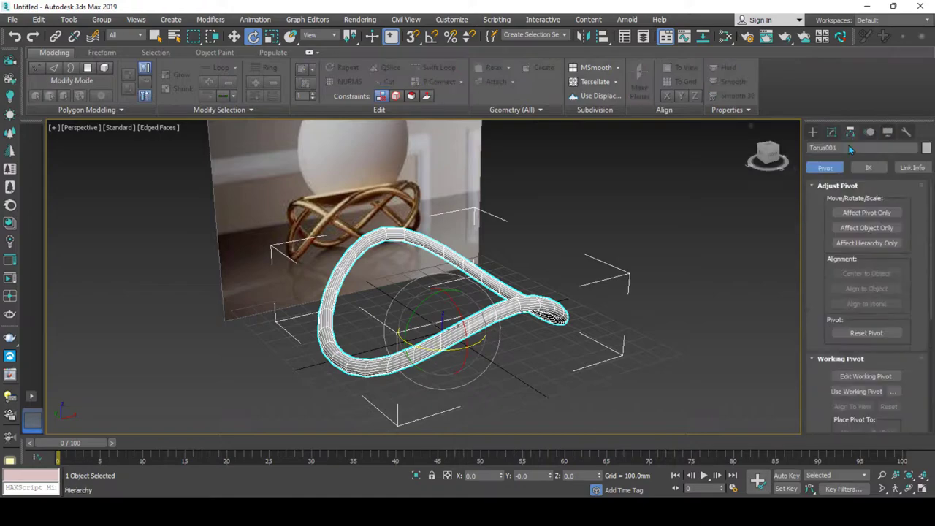
click(866, 212)
click(866, 273)
click(813, 132)
- Clone a 90°-rotated copy, Torus002, and squash it slightly along Y
alt+middle_drag(476, 309, 447, 320)
shift+drag(449, 314, 502, 307)
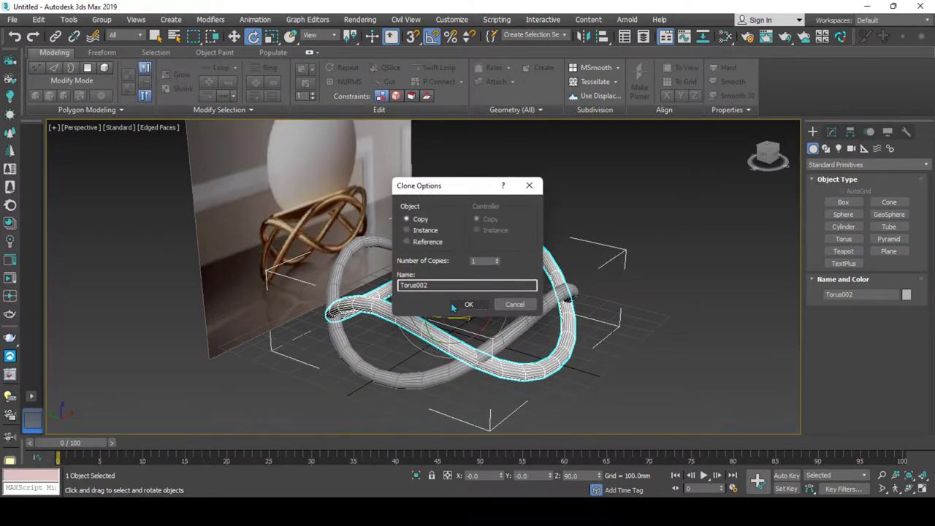
click(459, 305)
alt+middle_drag(443, 315, 431, 318)
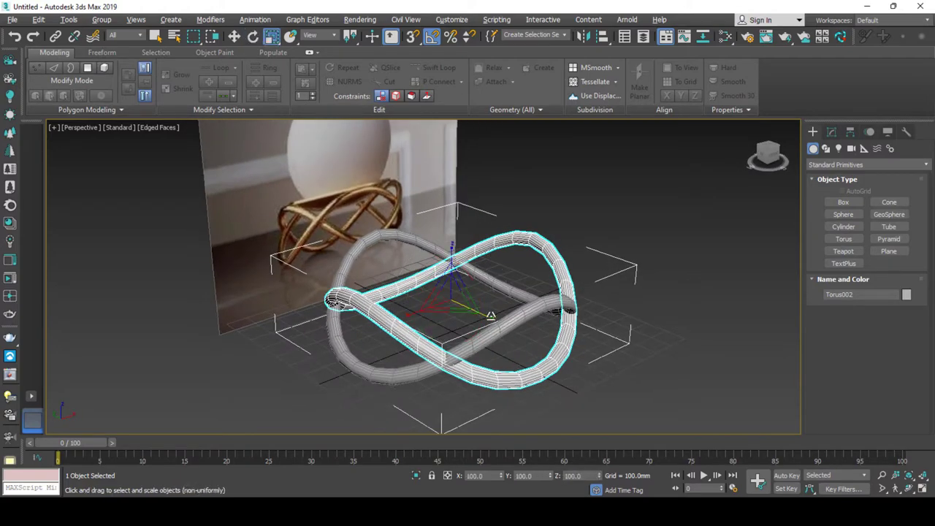
drag(490, 315, 453, 298)
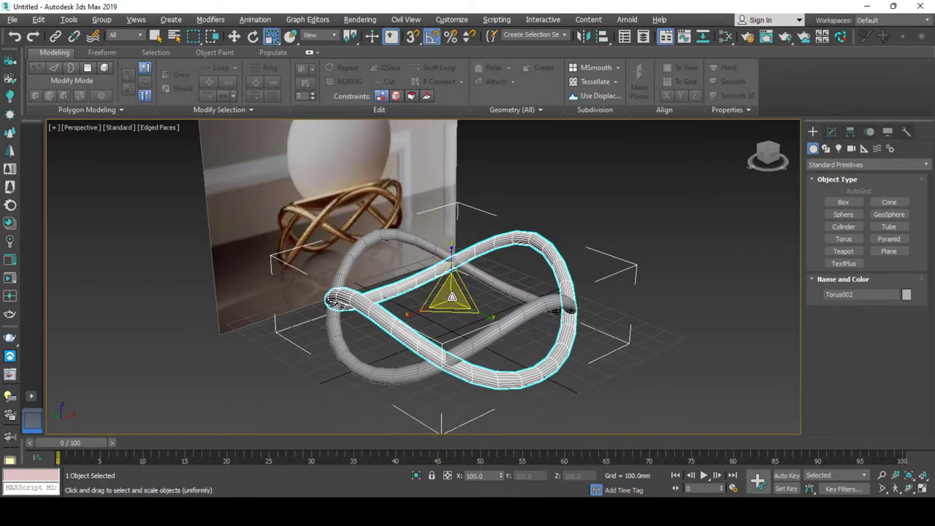
- Raise Torus002 slightly so the rings interlock, then deselect it
alt+middle_drag(447, 300, 446, 279)
key(w)
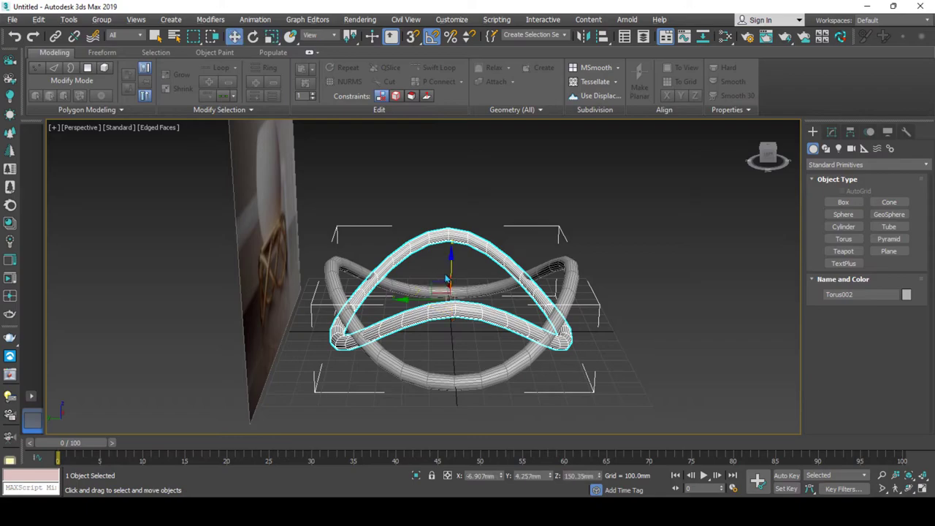
drag(452, 275, 452, 274)
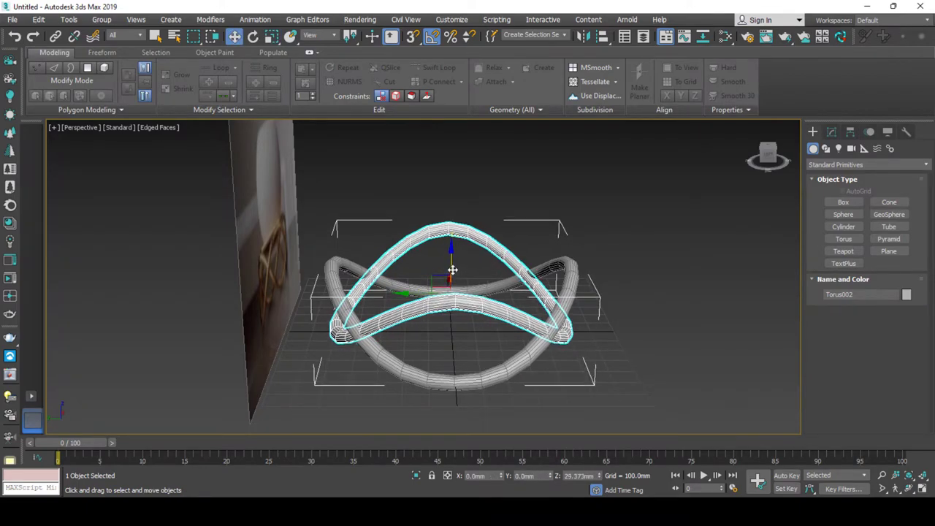
alt+middle_drag(452, 275, 370, 325)
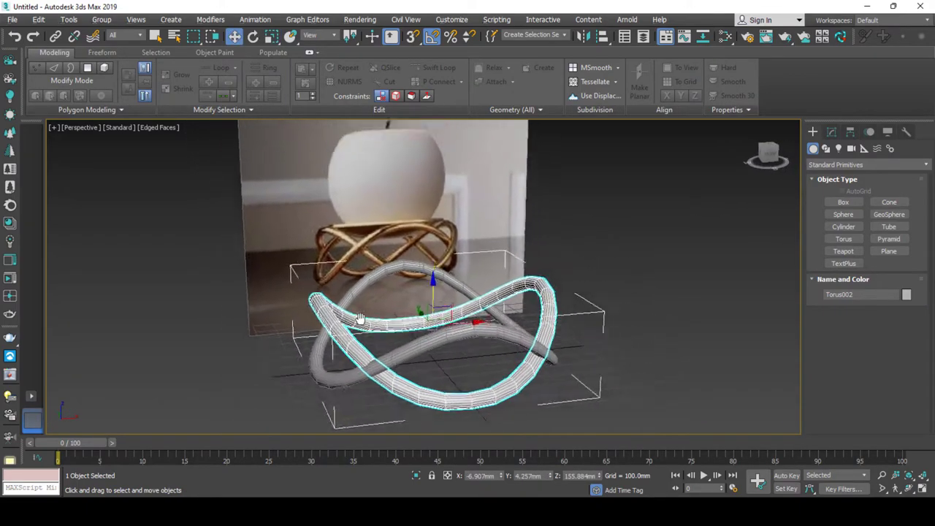
click(654, 271)
mouse_move(654, 271)
alt+middle_down()
mouse_move(497, 335)
mouse_move(557, 400)
mouse_move(542, 336)
mouse_move(466, 332)
mouse_move(510, 331)
alt+middle_up()
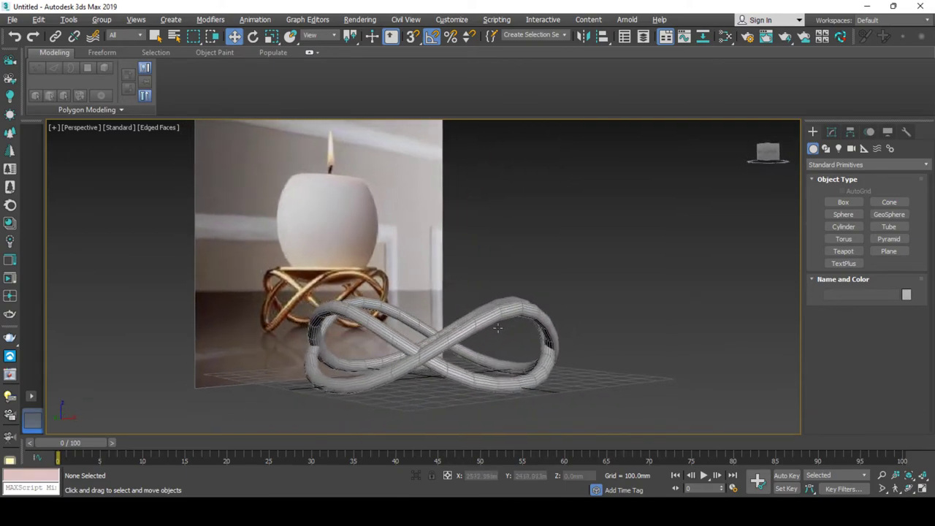
- Draw a cylinder around the rings in the Top view, about 550 mm radius and 74 mm high
click(841, 232)
key(alt+w)
key(alt+w)
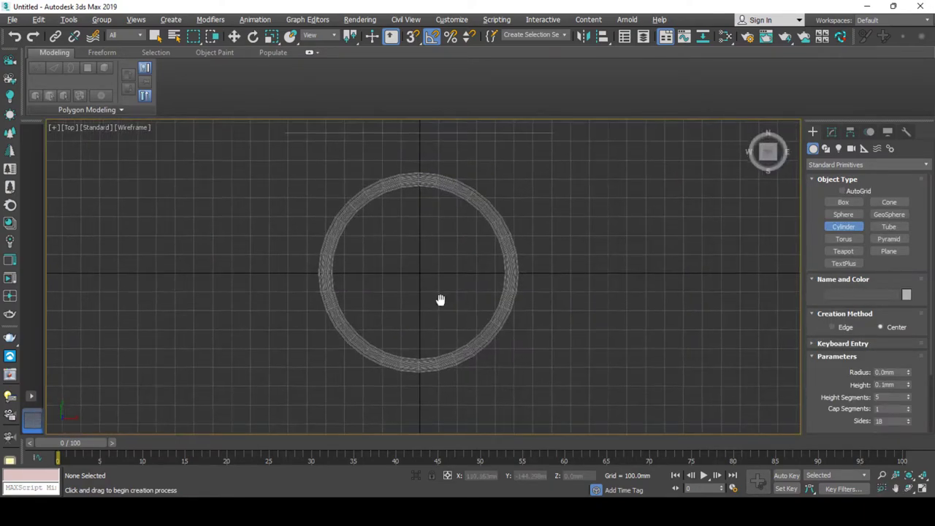
middle_drag(439, 299, 438, 299)
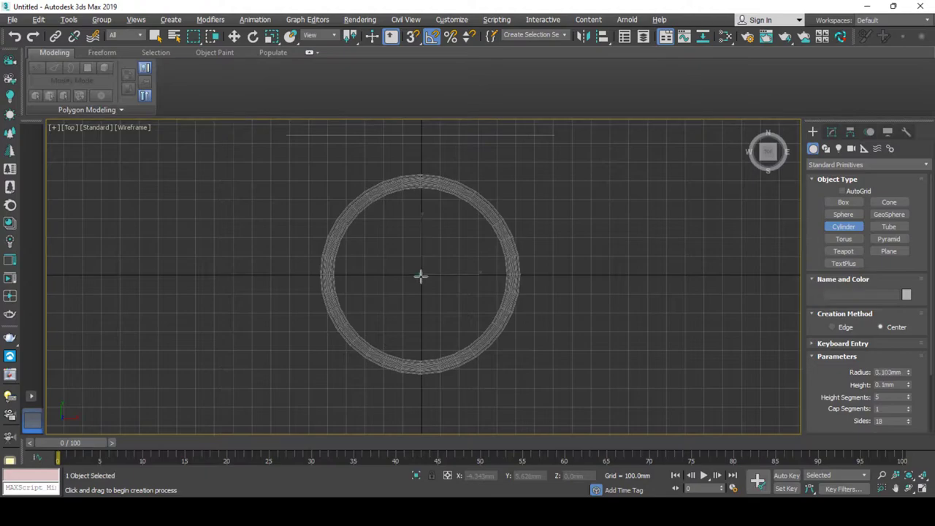
drag(436, 357, 443, 374)
key(alt+w)
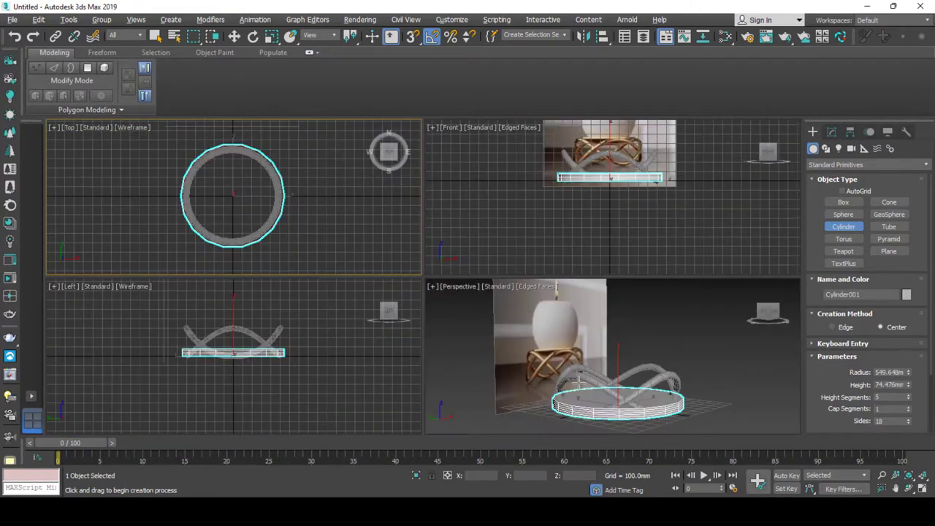
key(alt+w)
drag(846, 388, 853, 375)
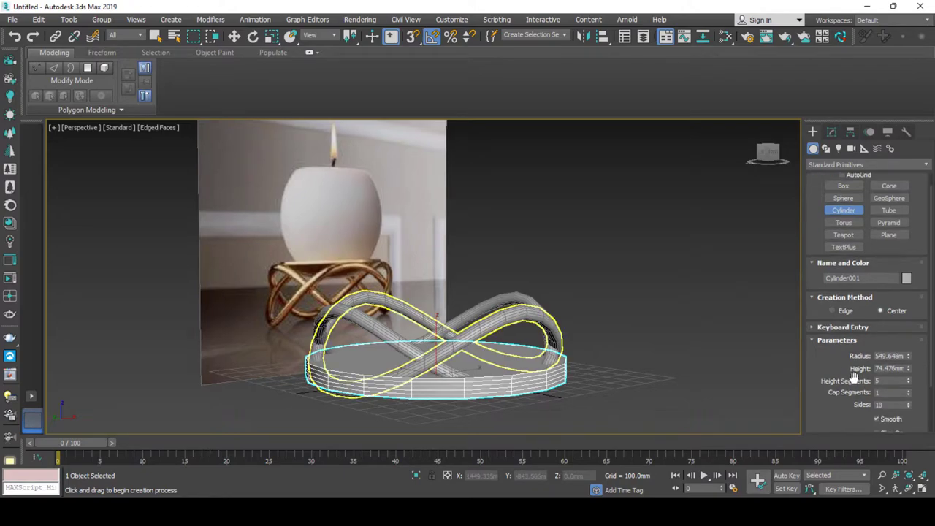
- Lift the cylinder above the rings and scale it down to fit
key(w)
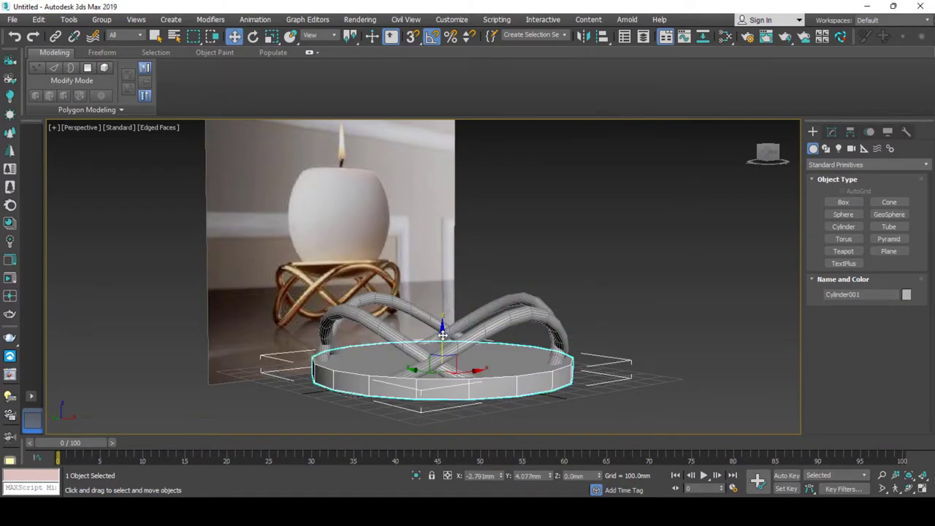
drag(444, 335, 441, 266)
key(r)
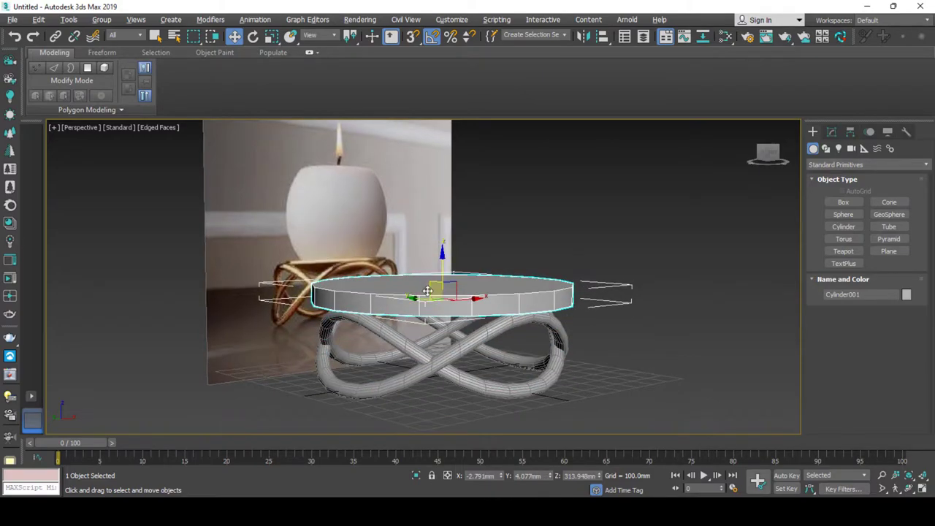
scroll(439, 290, up, 2)
drag(447, 300, 447, 272)
- Convert Cylinder001 to Editable Poly and lower its top polygon along Z
key(w)
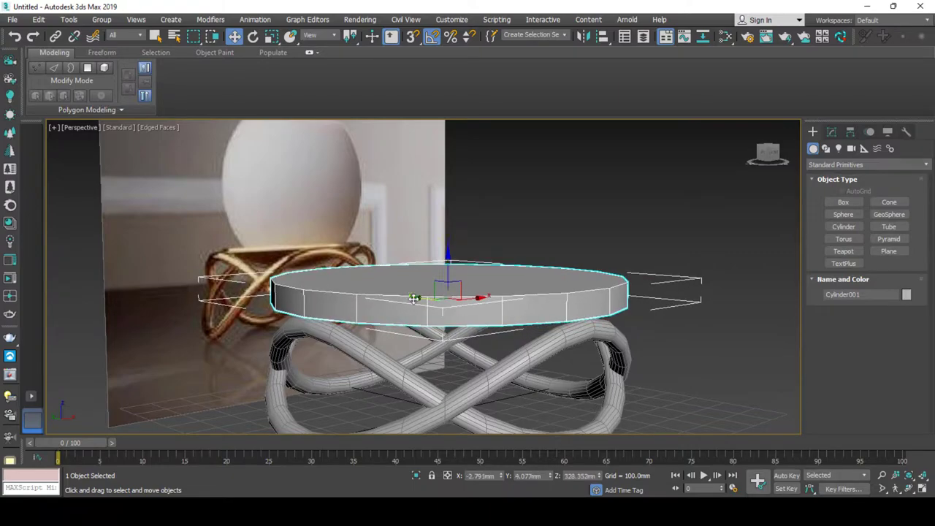
right_click(405, 281)
click(525, 412)
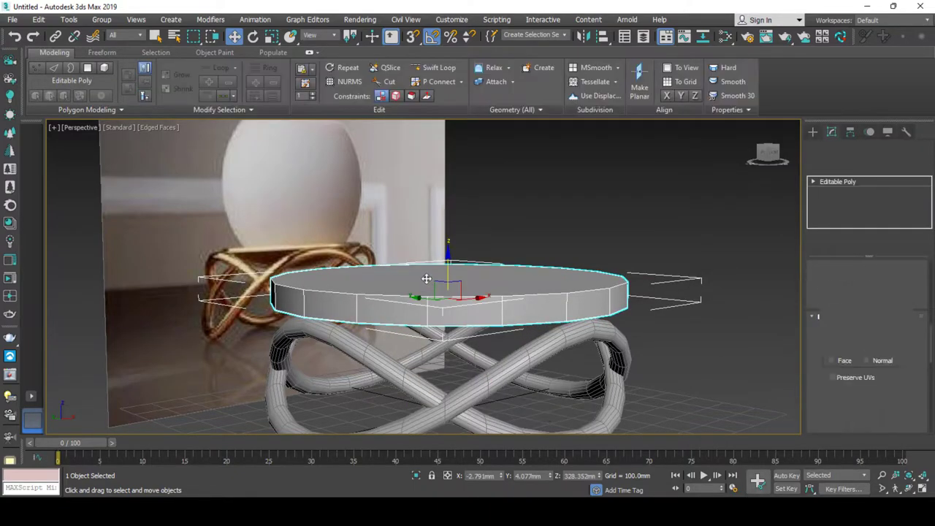
key(4)
click(424, 278)
drag(444, 257, 449, 265)
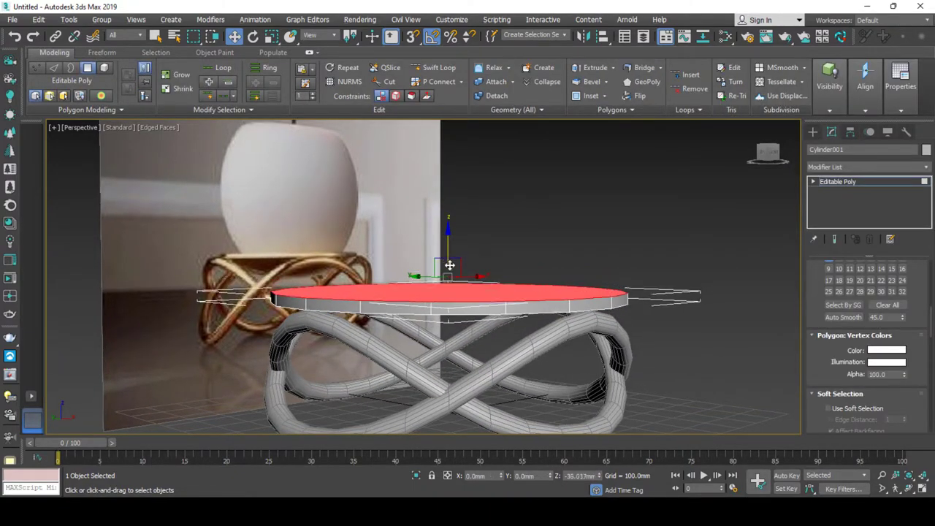
alt+middle_drag(449, 266, 404, 274)
right_click(402, 274)
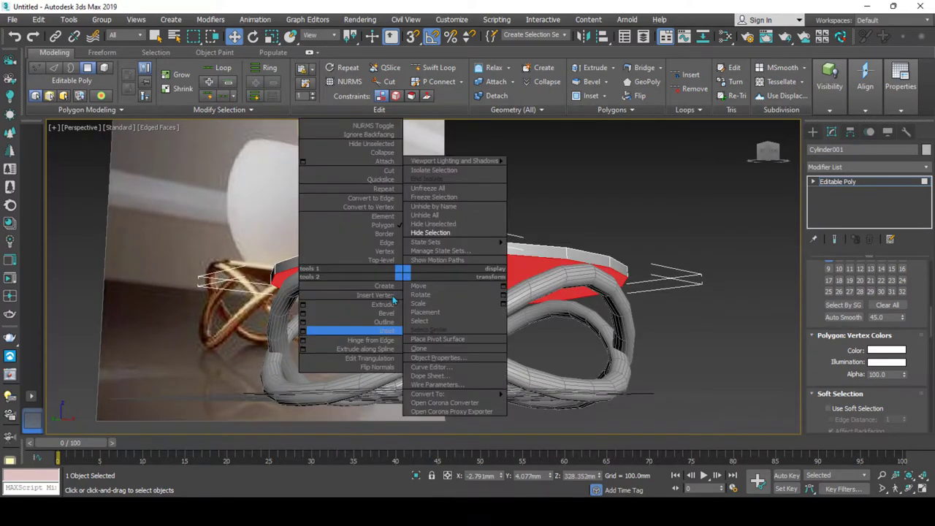
- Bevel the dish's top face inward and downward, applying and continuing
click(304, 313)
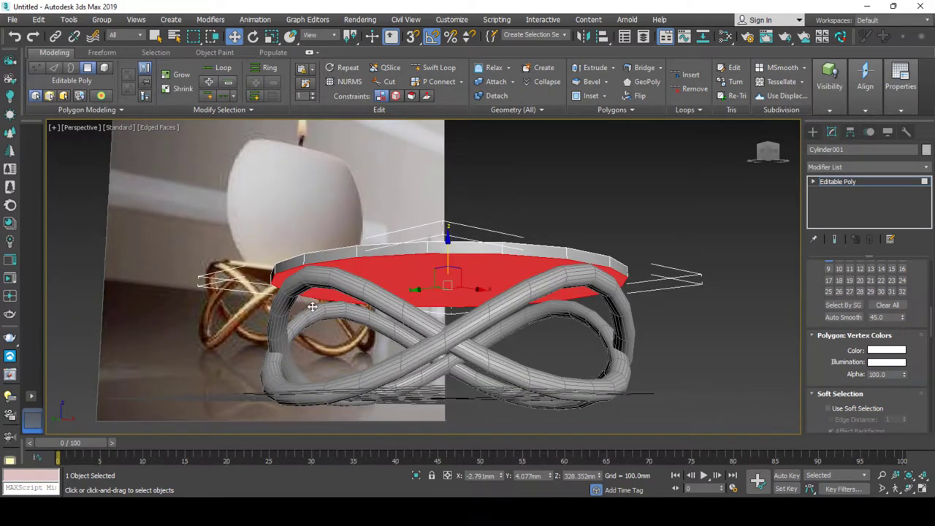
drag(643, 295, 643, 329)
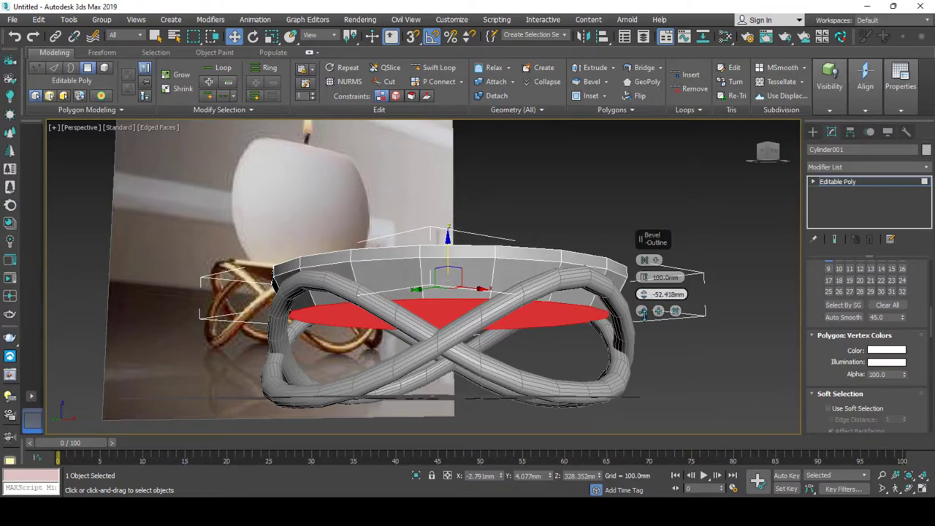
mouse_move(497, 329)
alt+middle_down()
mouse_move(473, 336)
mouse_move(481, 321)
alt+middle_up()
drag(643, 278, 642, 294)
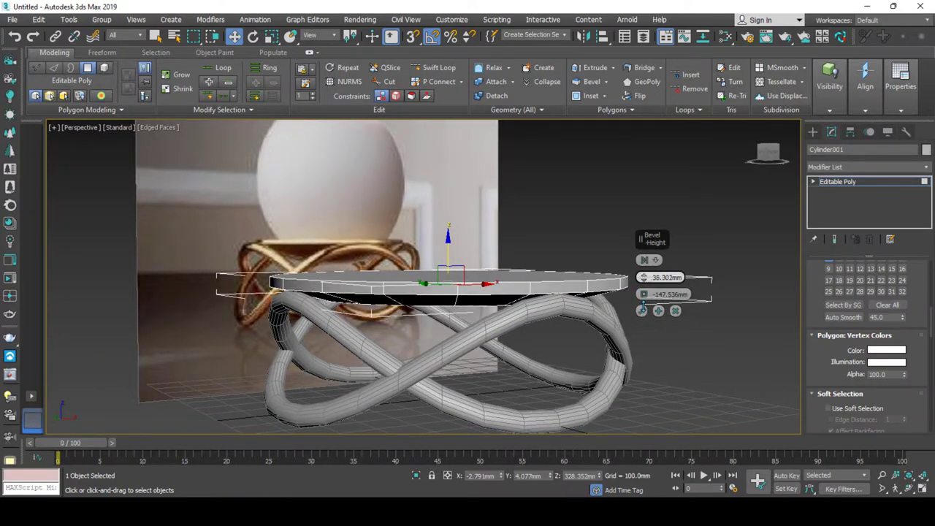
alt+middle_drag(585, 307, 599, 280)
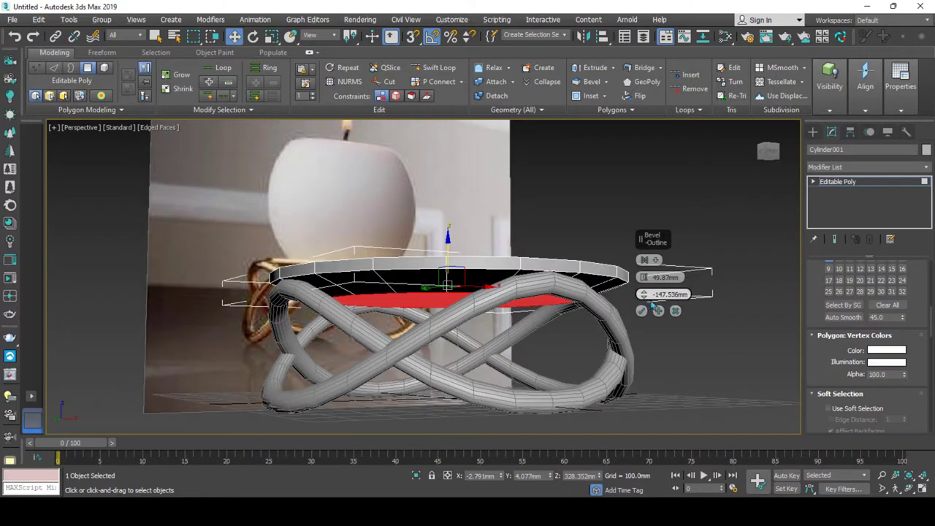
drag(643, 294, 643, 277)
alt+middle_drag(599, 280, 683, 310)
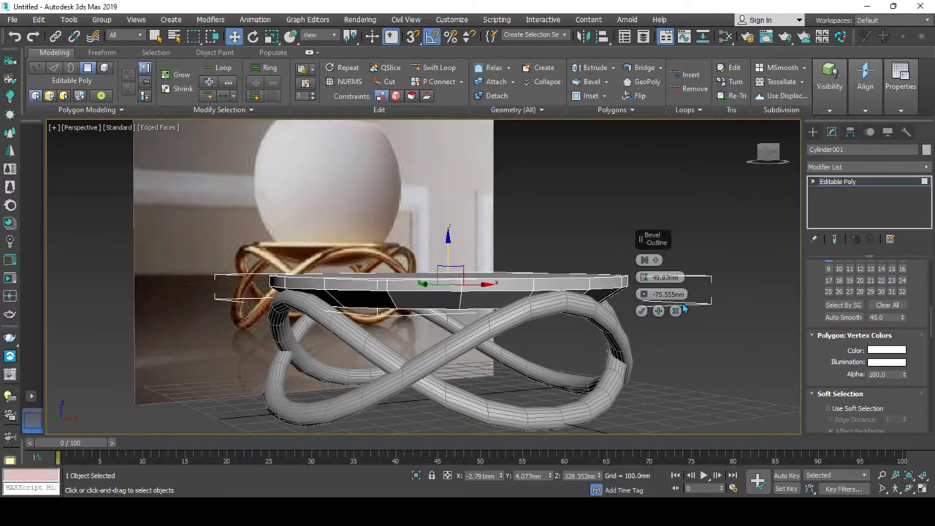
click(657, 312)
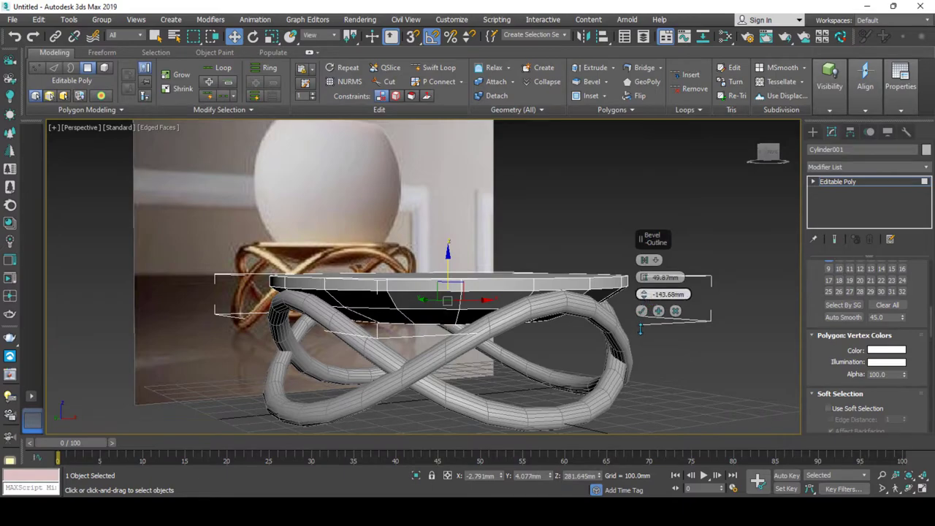
- Add a second, deeper inward bevel and collapse the inner faces
drag(643, 294, 642, 321)
alt+middle_drag(642, 322, 586, 298)
drag(646, 285, 645, 300)
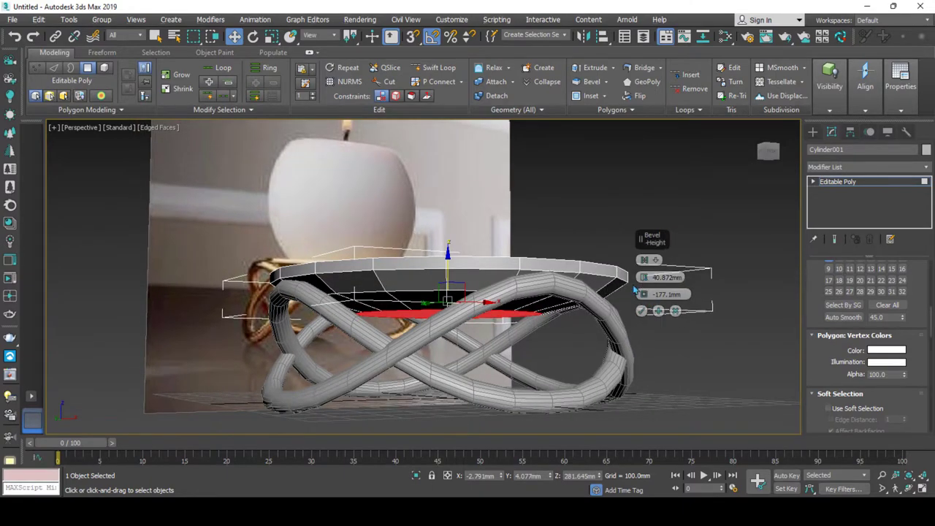
mouse_move(646, 299)
alt+middle_down()
mouse_move(658, 311)
mouse_move(515, 261)
alt+middle_up()
click(643, 312)
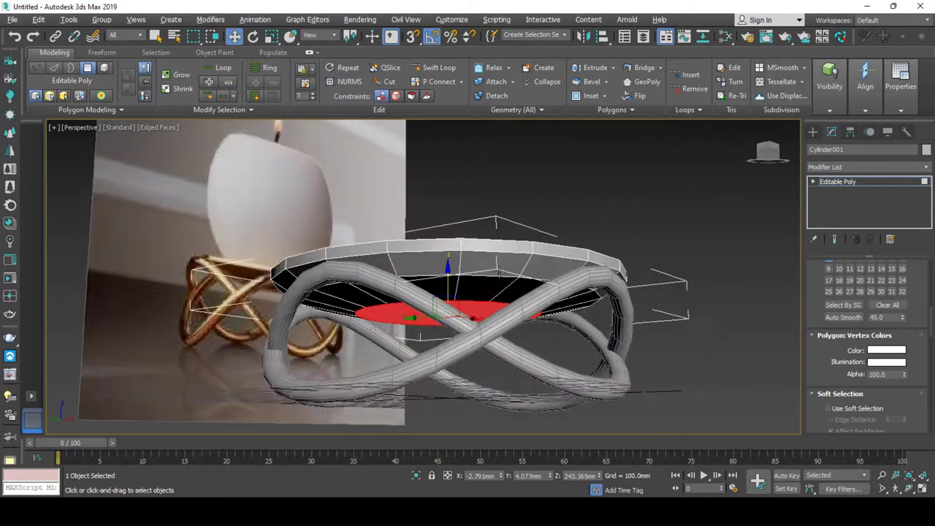
right_click(514, 262)
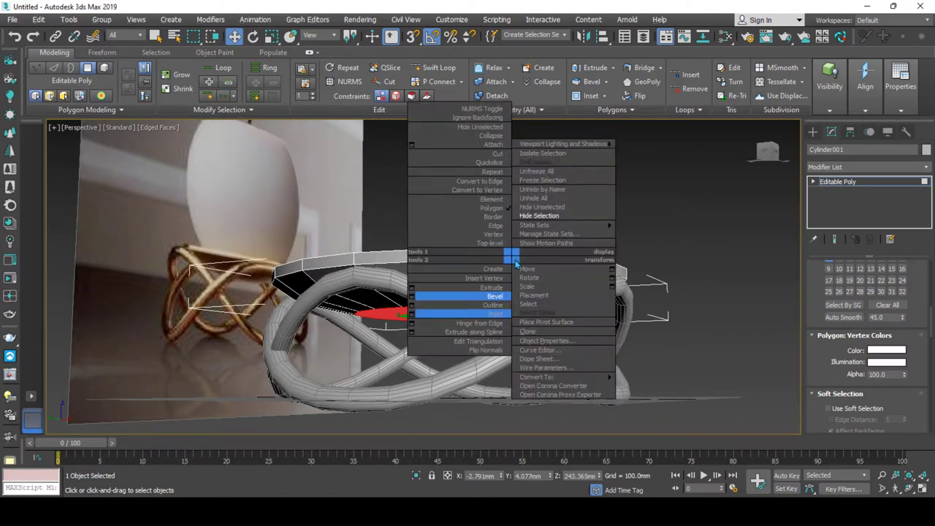
click(493, 136)
alt+middle_drag(493, 136, 473, 287)
- Inset the dish's top face by about 31.85 mm
click(468, 285)
right_click(465, 284)
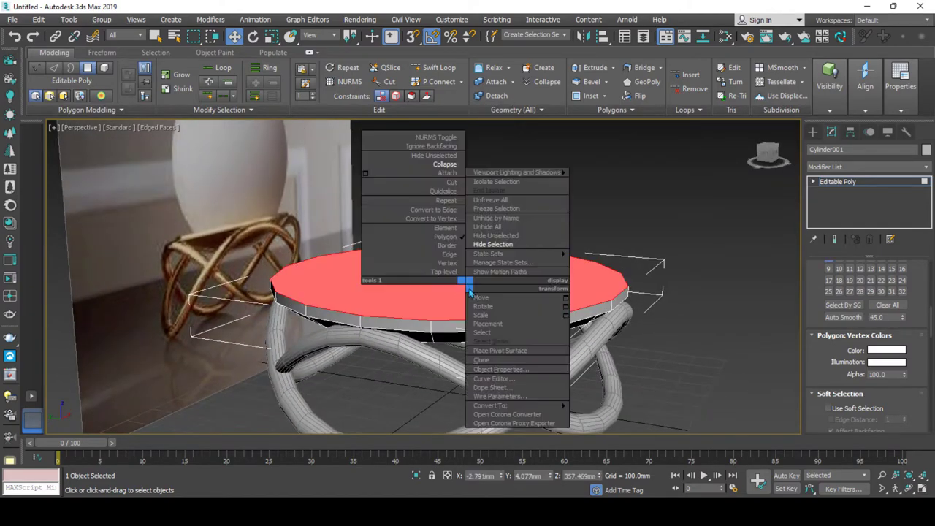
click(366, 344)
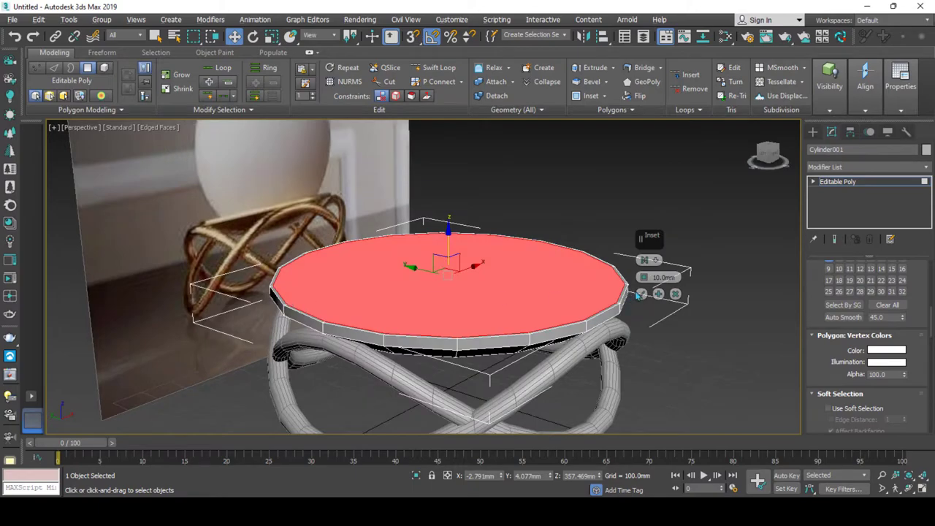
drag(644, 283, 644, 275)
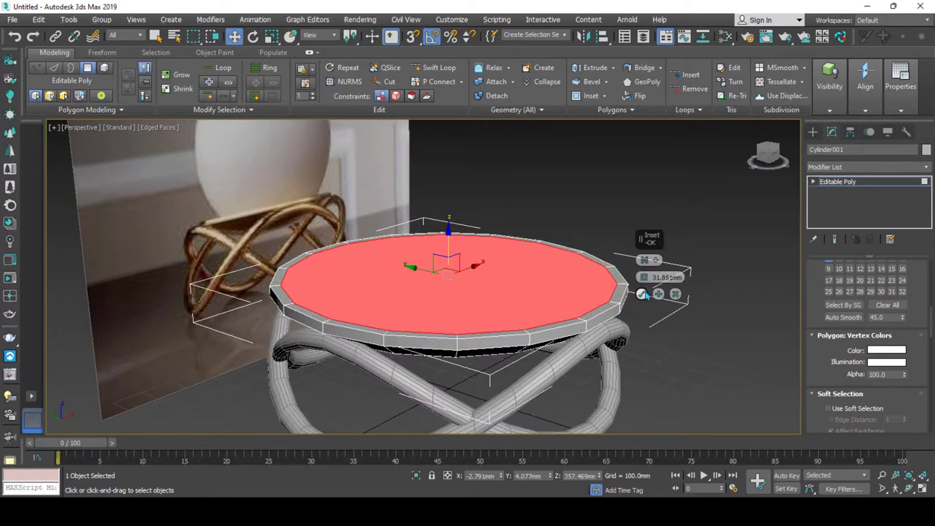
click(641, 293)
- Extrude the inset face downward below the rim
right_click(546, 255)
click(526, 284)
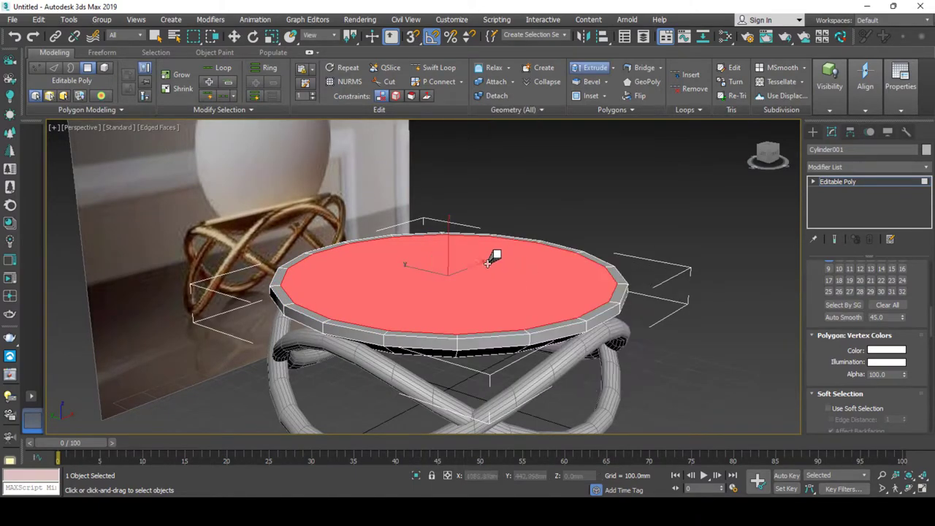
drag(486, 261, 486, 272)
alt+middle_drag(491, 271, 475, 271)
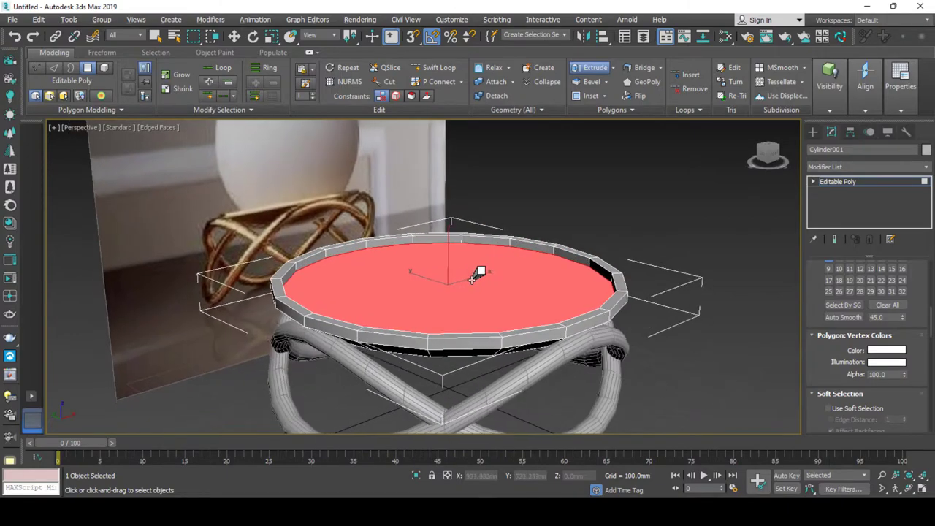
key(w)
- Add a Swift Loop edge loop around the dish rim
click(433, 70)
scroll(299, 274, up, 4)
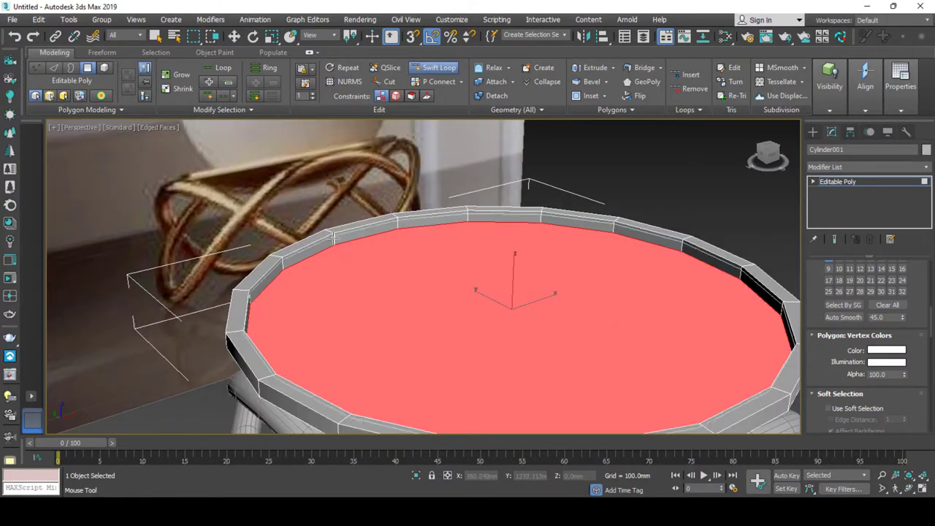
alt+middle_drag(340, 208, 382, 288)
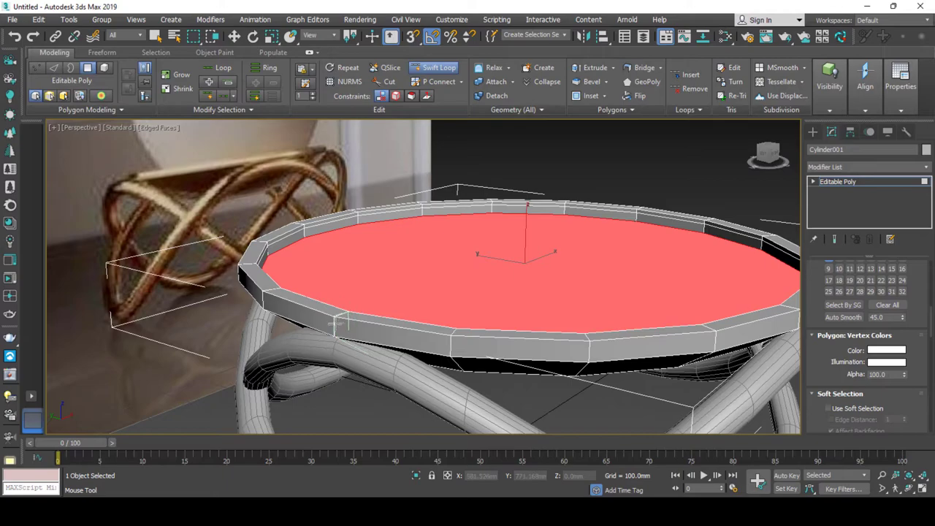
mouse_move(334, 319)
alt+middle_down()
mouse_move(478, 324)
mouse_move(501, 307)
mouse_move(504, 363)
mouse_move(482, 329)
mouse_move(537, 320)
alt+middle_up()
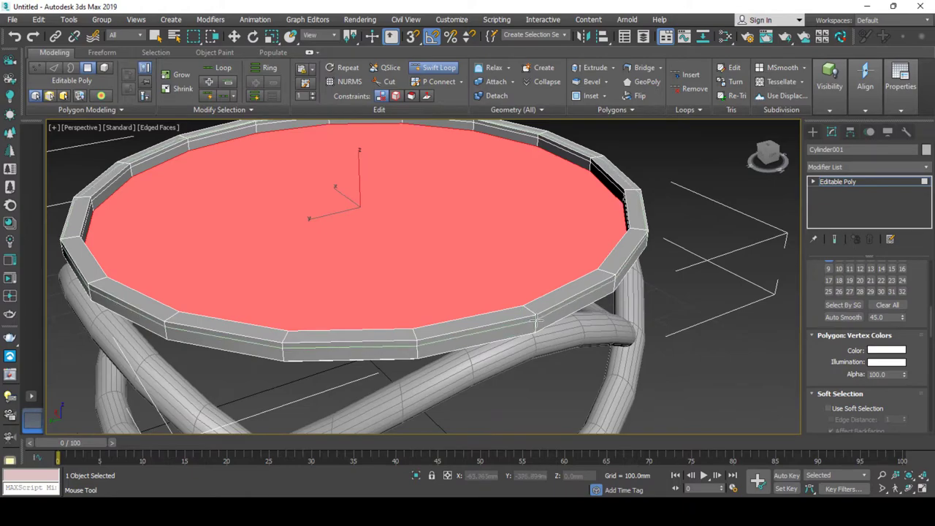
click(536, 316)
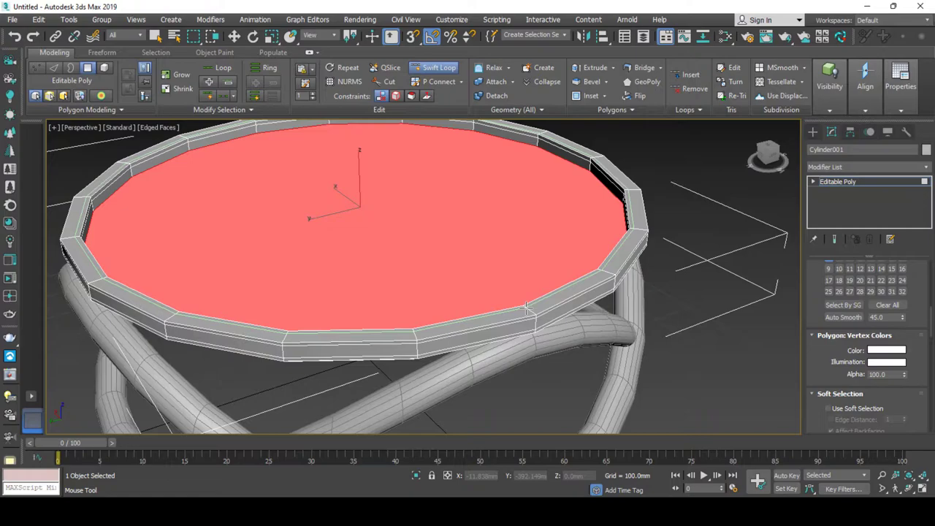
right_click(526, 309)
scroll(506, 338, down, 3)
mouse_move(507, 338)
alt+middle_down()
mouse_move(417, 282)
mouse_move(418, 253)
alt+middle_up()
- Inset the sunken top face another 31.851 mm and collapse its centre to a point
right_click(418, 254)
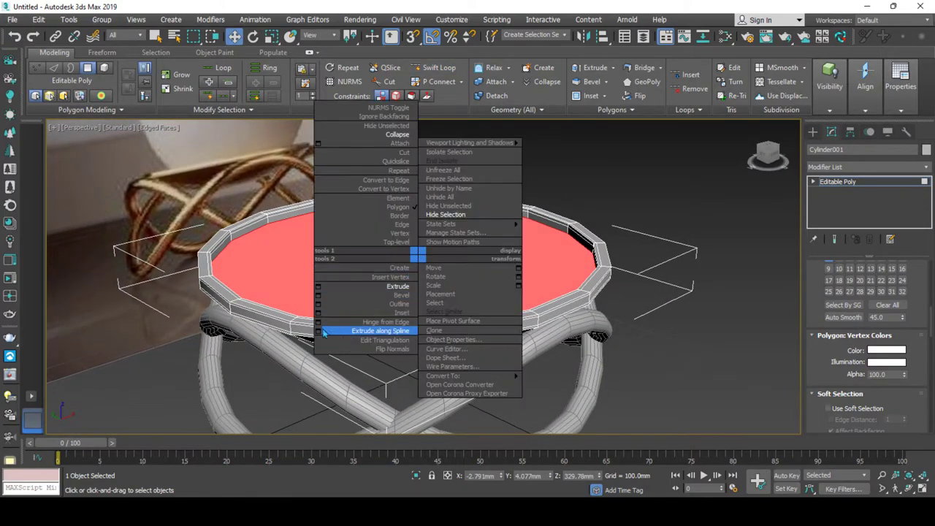
click(318, 313)
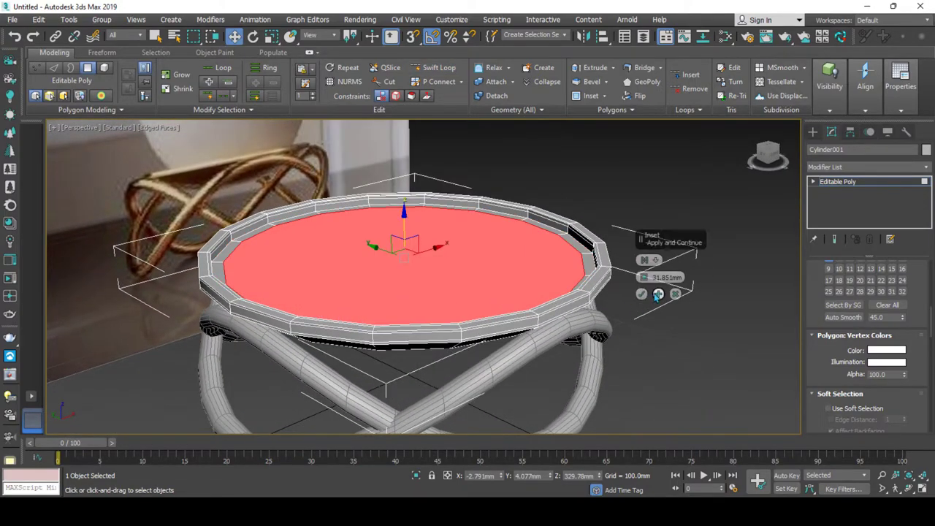
click(659, 295)
click(642, 294)
right_click(411, 227)
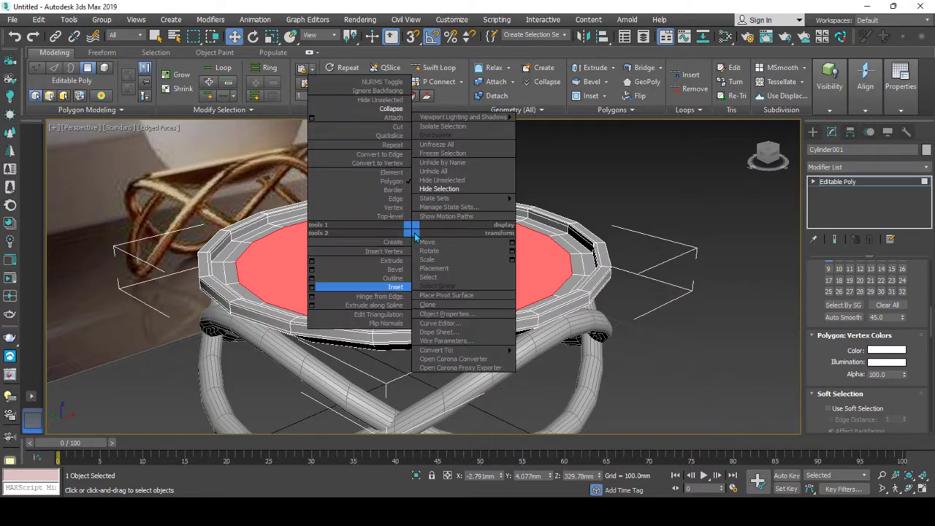
click(358, 110)
- Add a TurboSmooth modifier to the whole dish and hide the edged faces
alt+middle_drag(378, 269, 398, 272)
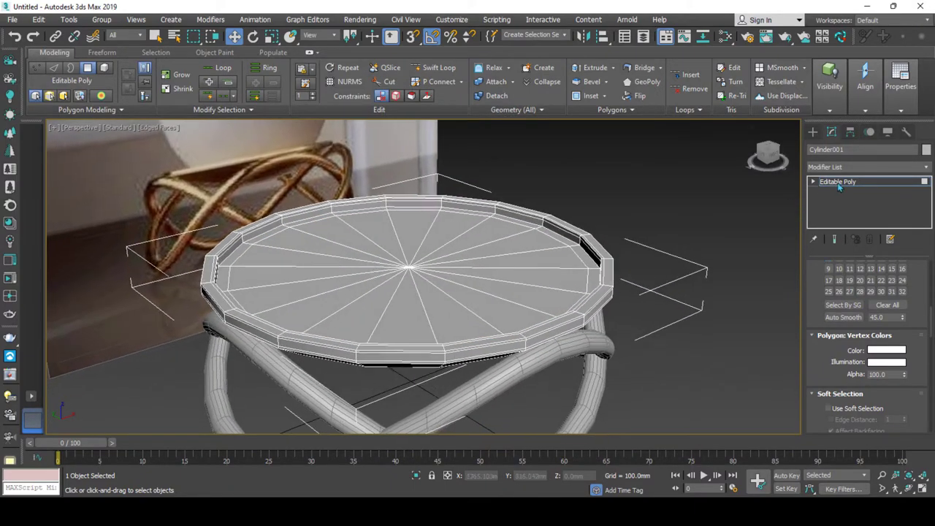
click(837, 181)
click(835, 166)
text(tu)
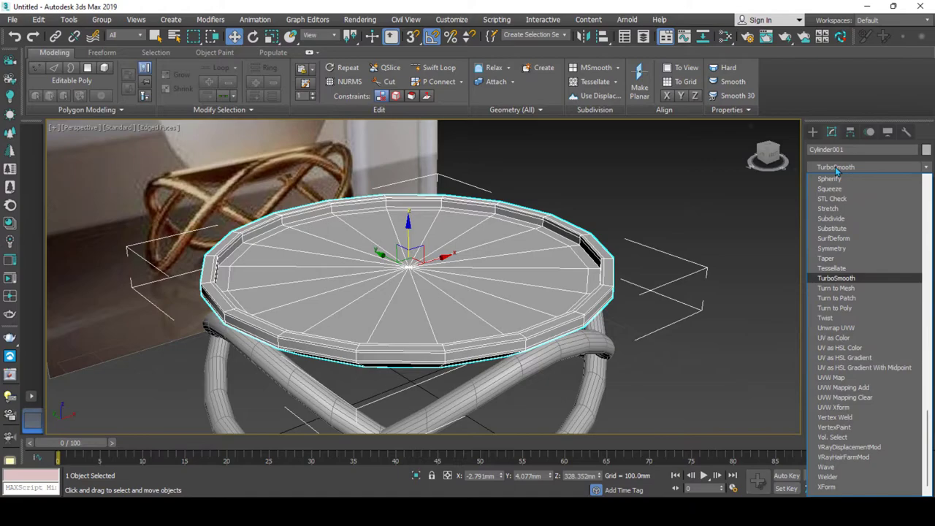
key(Return)
key(F4)
scroll(387, 283, down, 5)
middle_drag(322, 278, 474, 278)
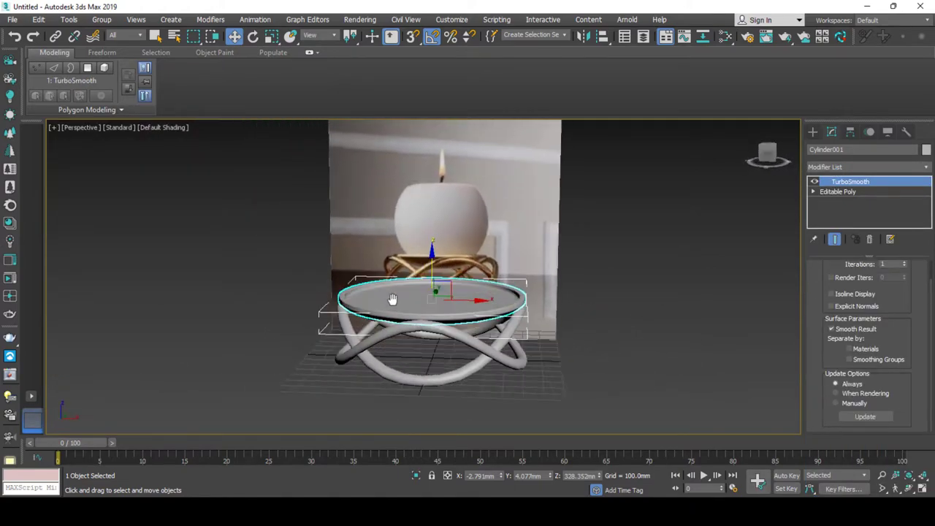
- Maximise the Front viewport and zoom in on the candle holder
key(alt+w)
scroll(566, 191, up, 2)
key(alt+w)
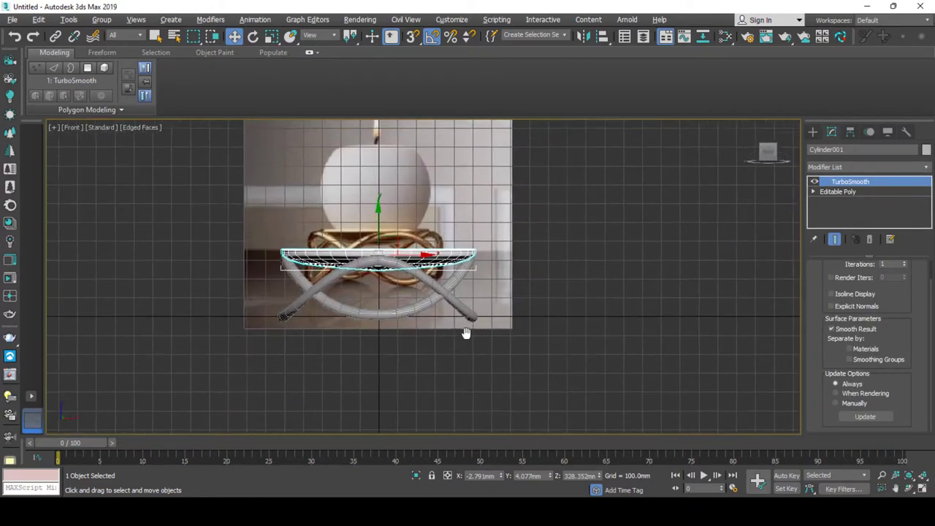
scroll(467, 329, up, 2)
scroll(468, 292, up, 2)
scroll(604, 302, up, 2)
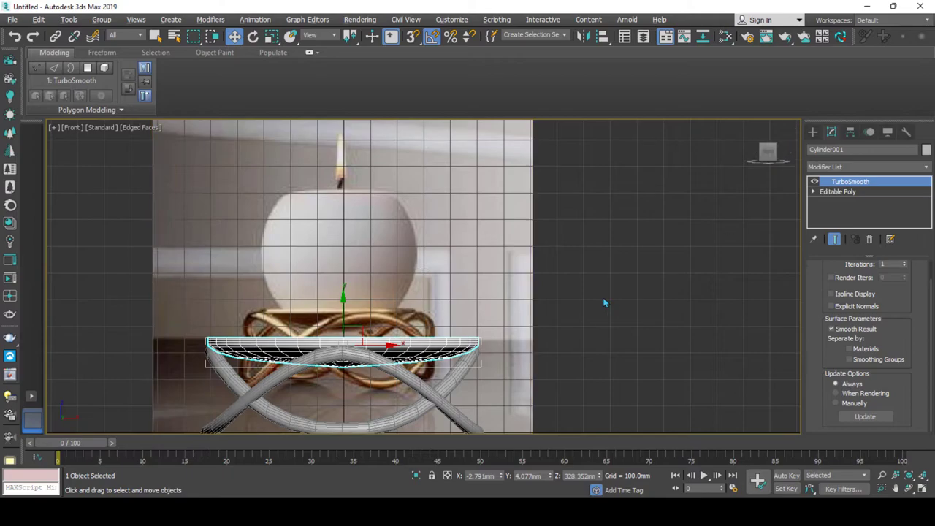
click(812, 131)
- Draw the Line001 spline along the candle's right-half outline in the Front view
click(825, 148)
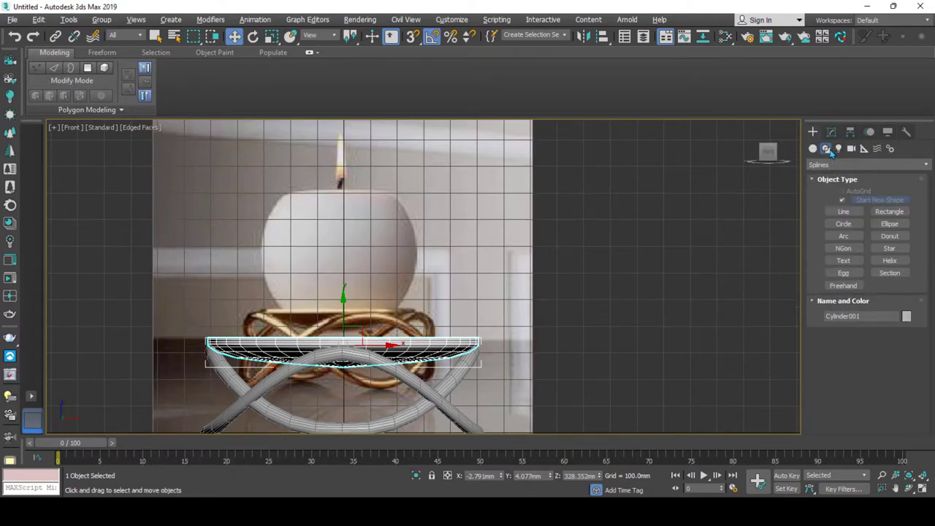
click(844, 213)
scroll(467, 343, up, 2)
scroll(465, 351, up, 2)
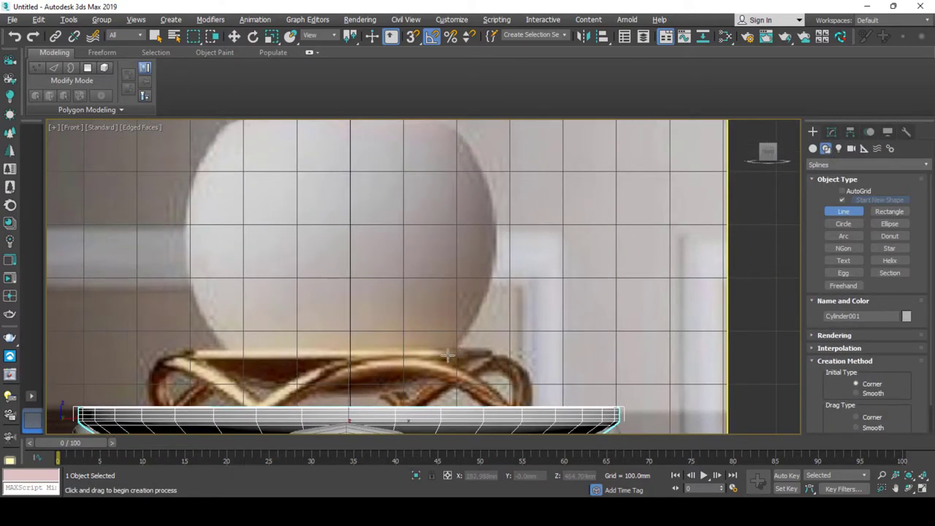
click(449, 355)
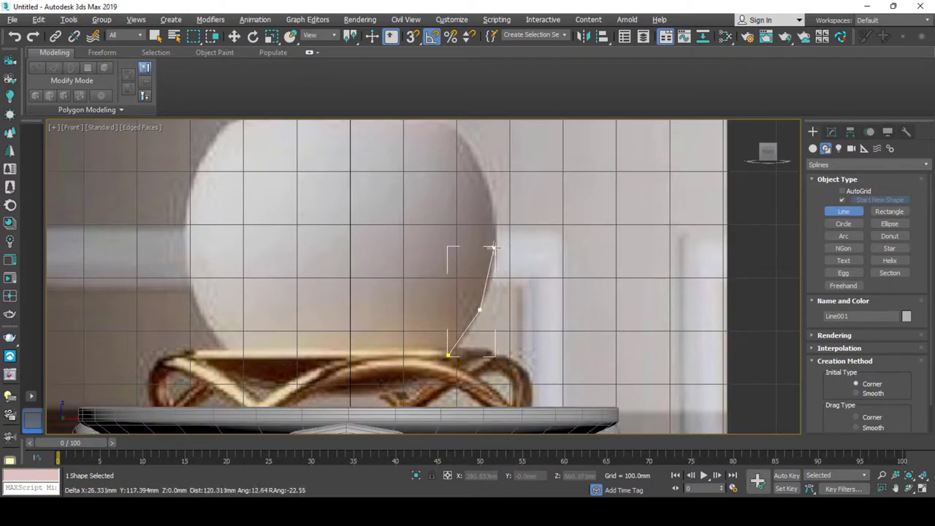
middle_drag(501, 219, 478, 284)
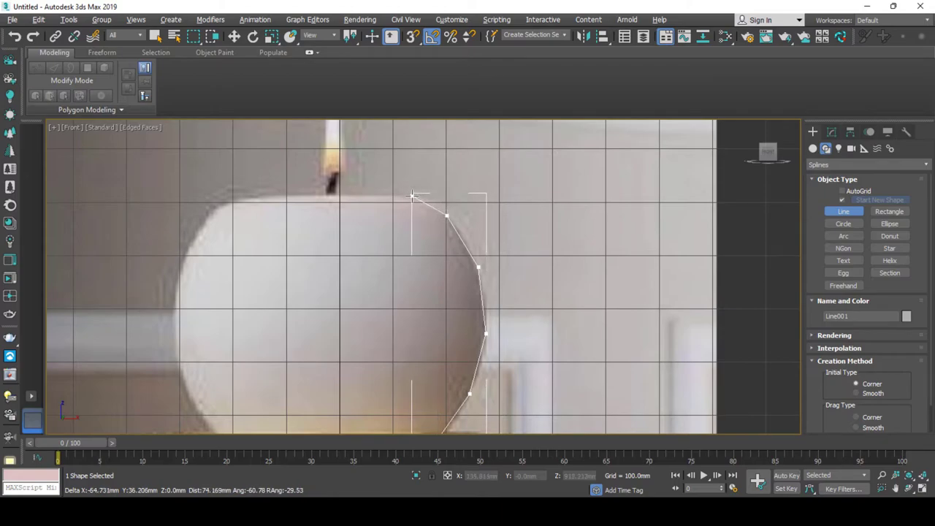
right_click(413, 196)
scroll(455, 255, down, 2)
click(831, 133)
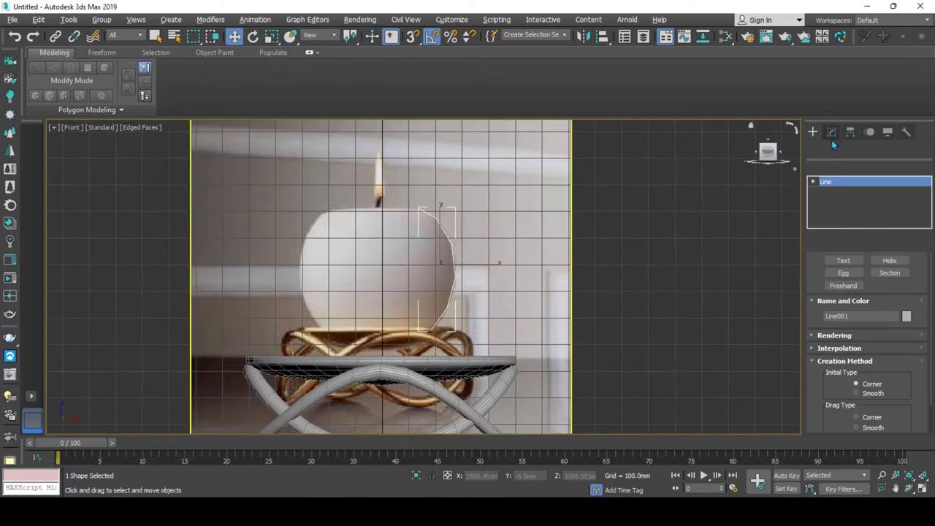
click(835, 168)
- Lathe the line into a round candle body and convert it to Editable Poly
text(lathe)
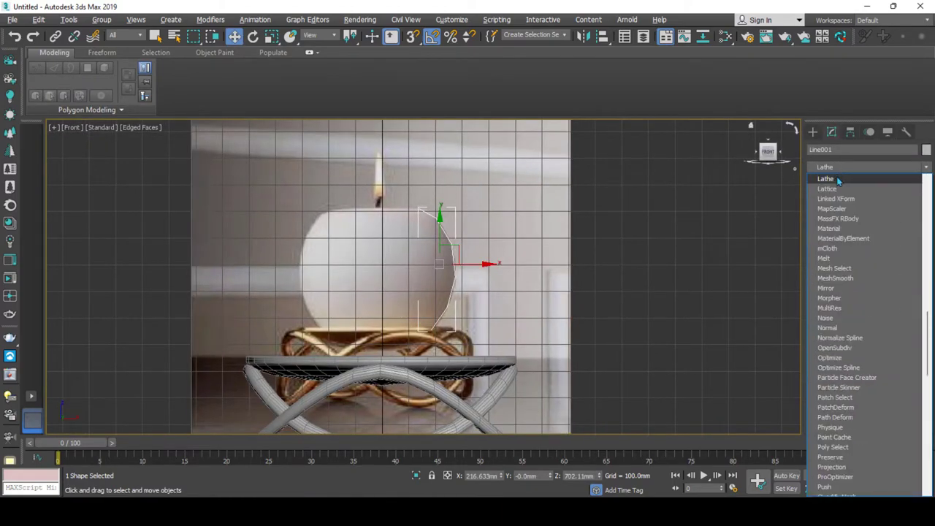
key(Return)
scroll(478, 260, up, 2)
drag(478, 260, 383, 250)
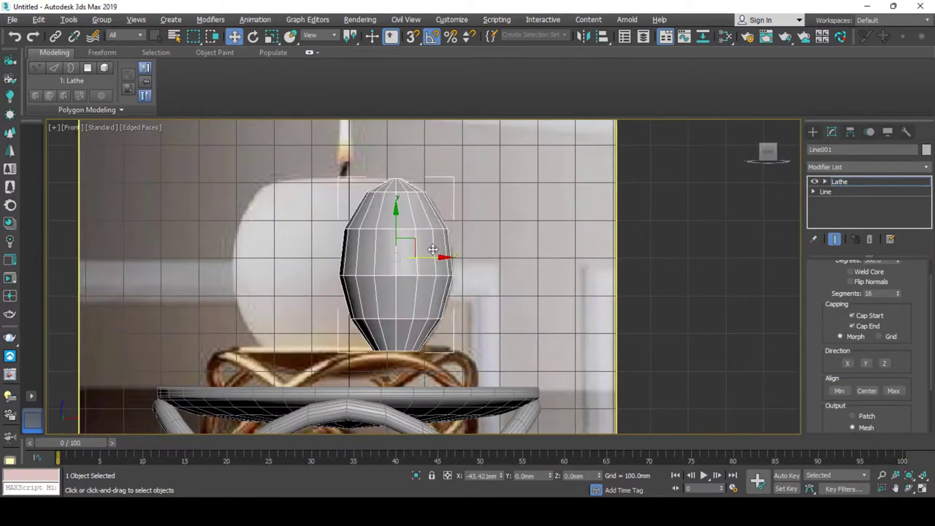
right_click(369, 251)
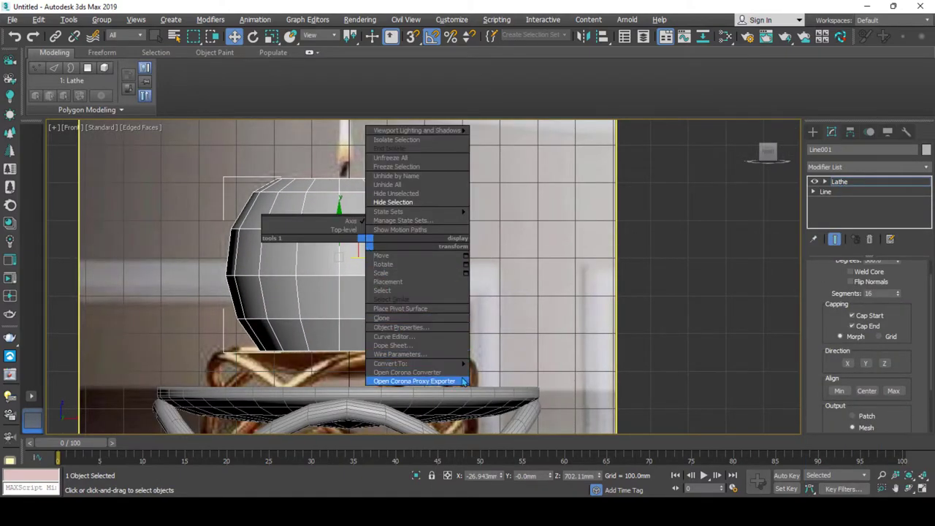
click(511, 372)
- Center the candle's pivot on the object and isolate it in the viewport
key(alt+w)
key(alt+w)
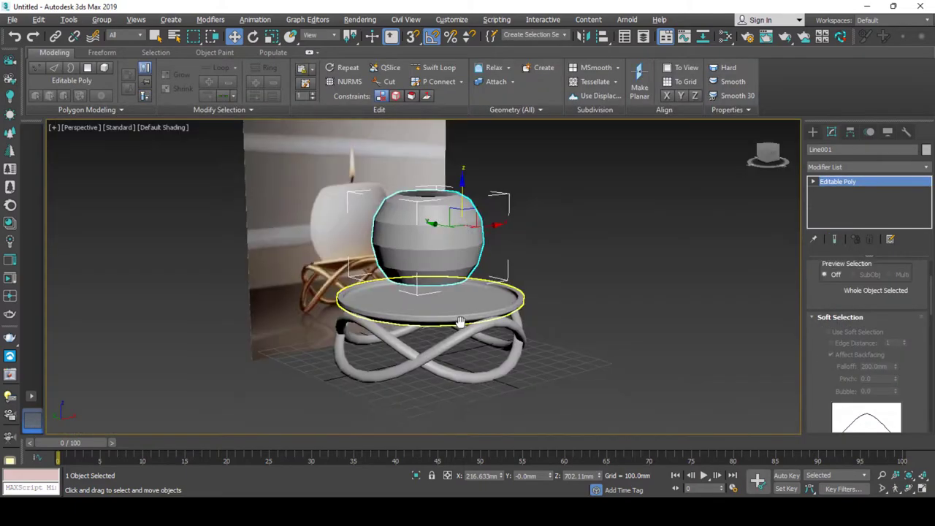
scroll(617, 353, down, 2)
click(849, 132)
click(861, 212)
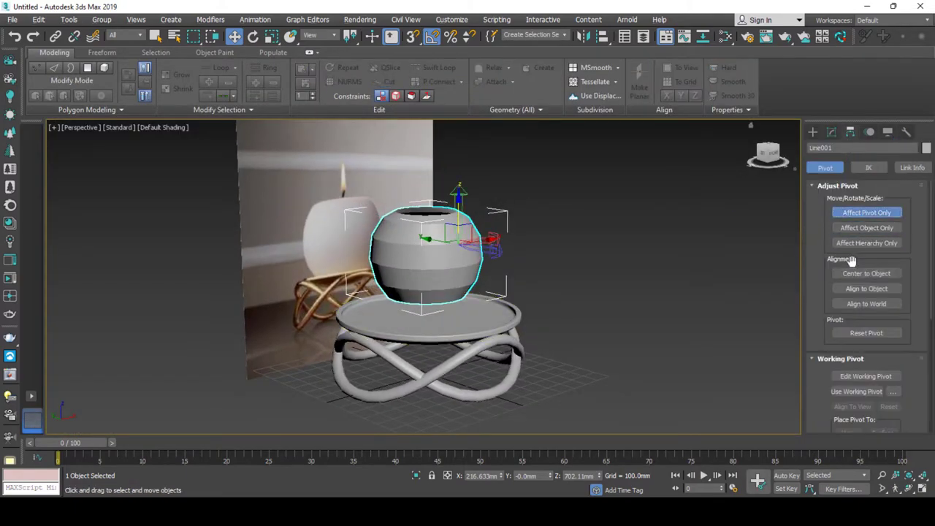
click(862, 267)
click(812, 131)
alt+middle_drag(674, 183, 643, 187)
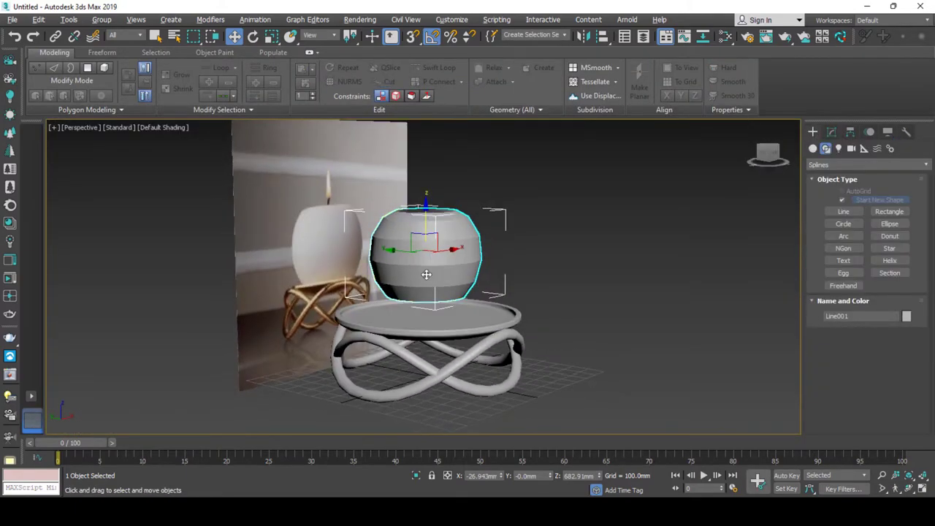
click(416, 476)
- Scale the bottom border inward to add a ring of faces, then cap it shut
key(F4)
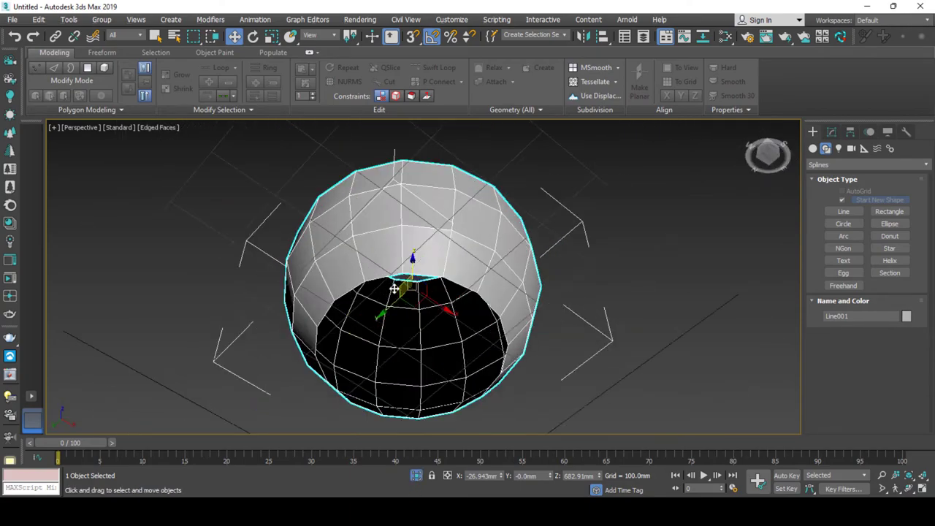
key(3)
click(389, 278)
key(r)
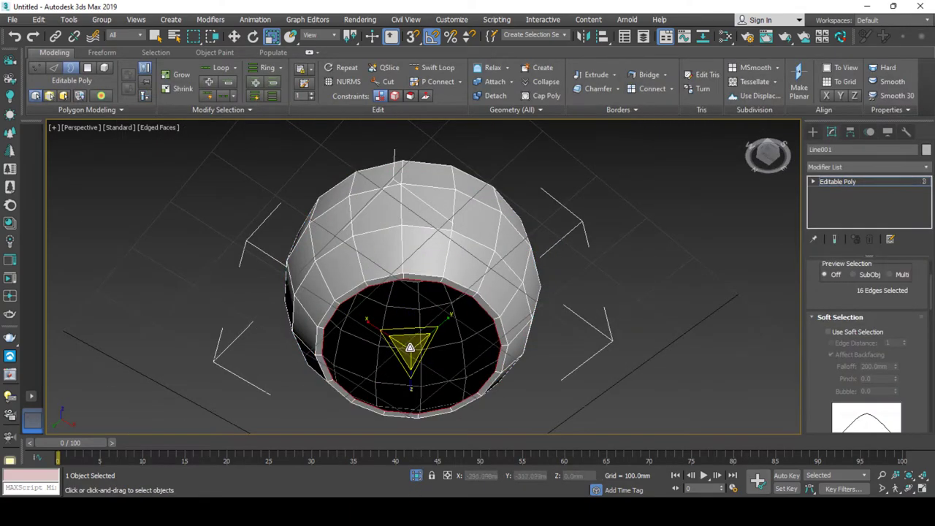
shift+drag(409, 345, 413, 330)
right_click(413, 335)
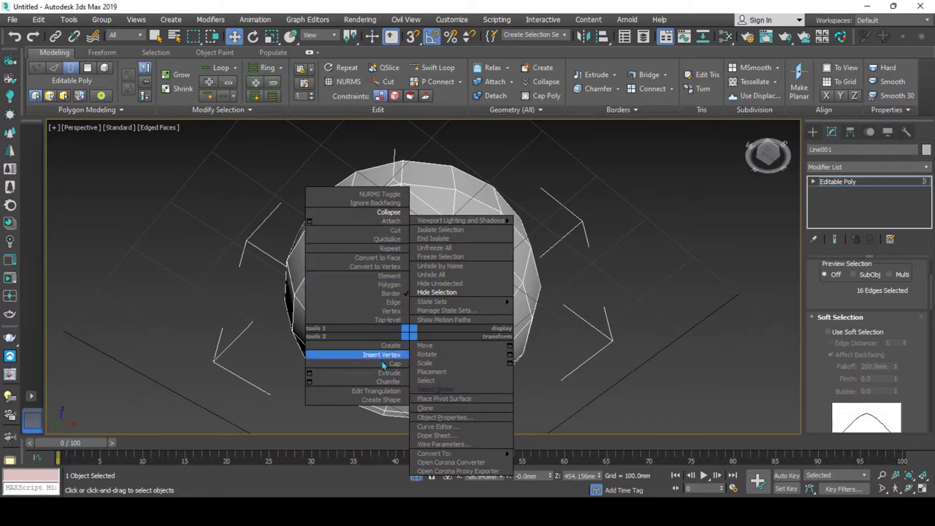
click(393, 363)
key(4)
click(407, 335)
right_click(395, 319)
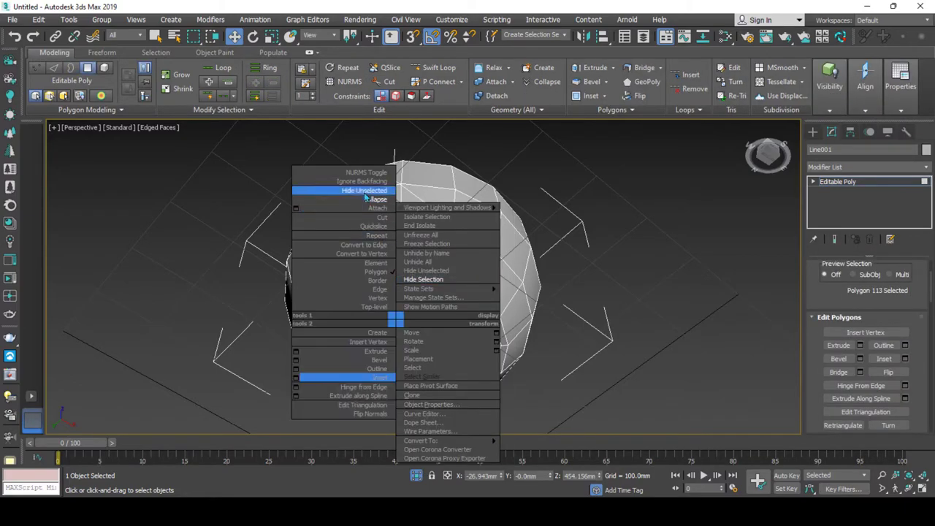
click(365, 195)
- Scale the top opening's border inward and cap it shut
alt+middle_drag(365, 196, 385, 299)
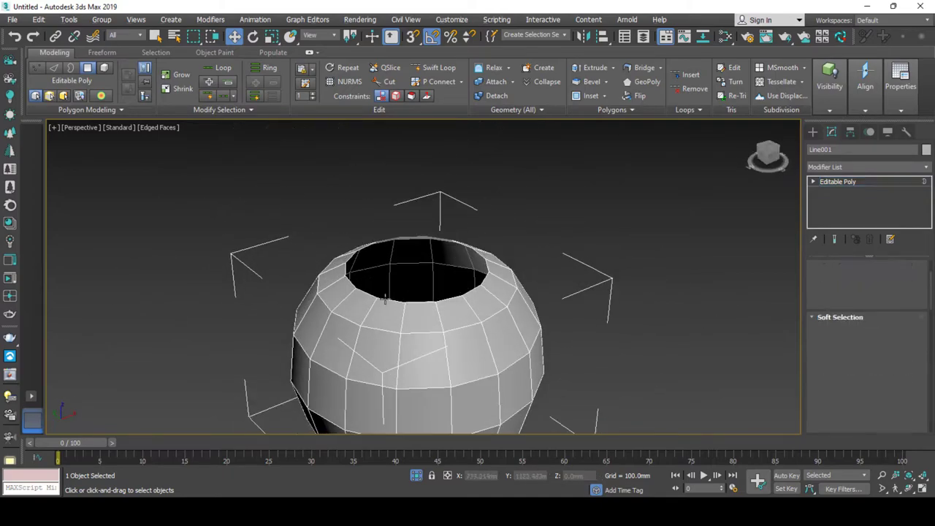
key(3)
click(385, 299)
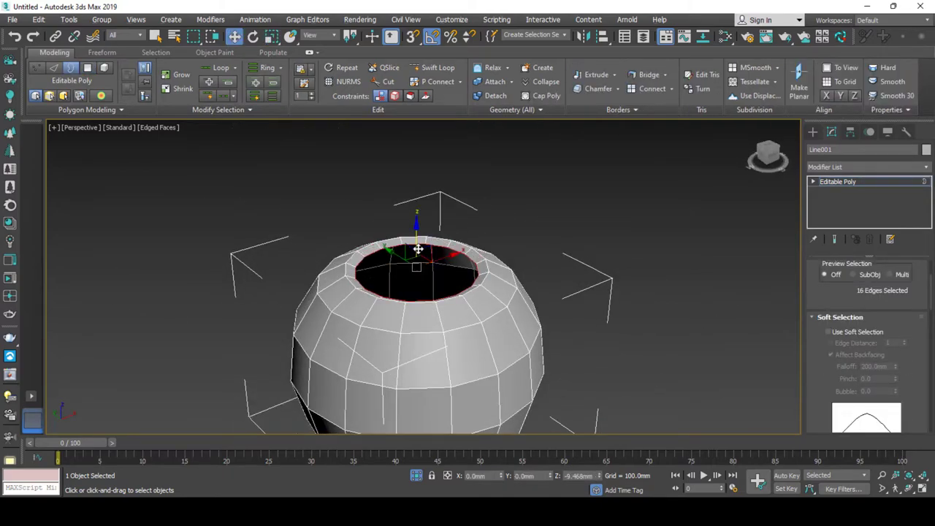
key(r)
drag(415, 269, 416, 257)
key(w)
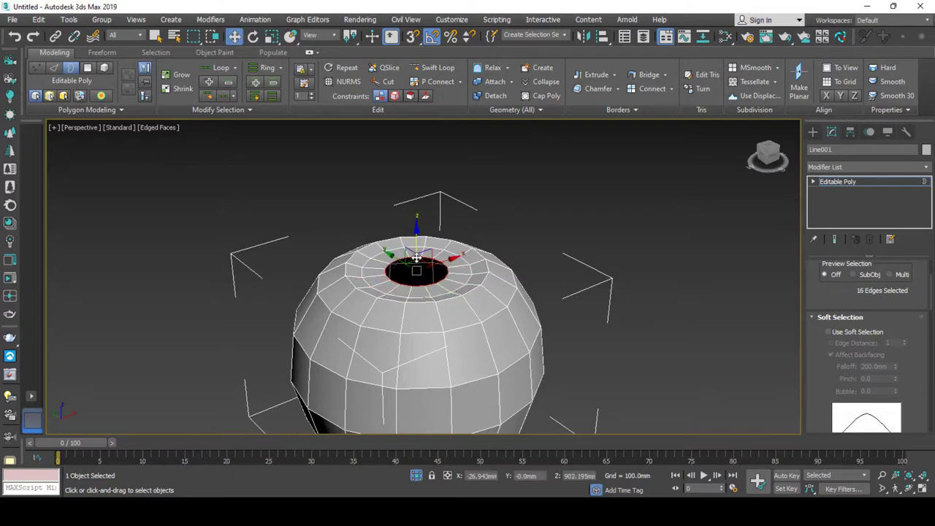
right_click(417, 252)
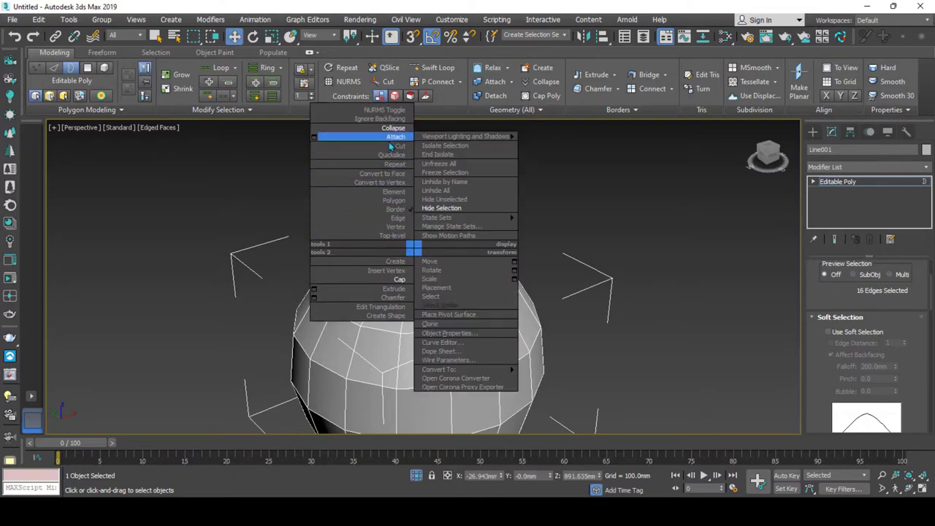
click(385, 283)
- Collapse the top cap polygon into a single center point
right_click(417, 275)
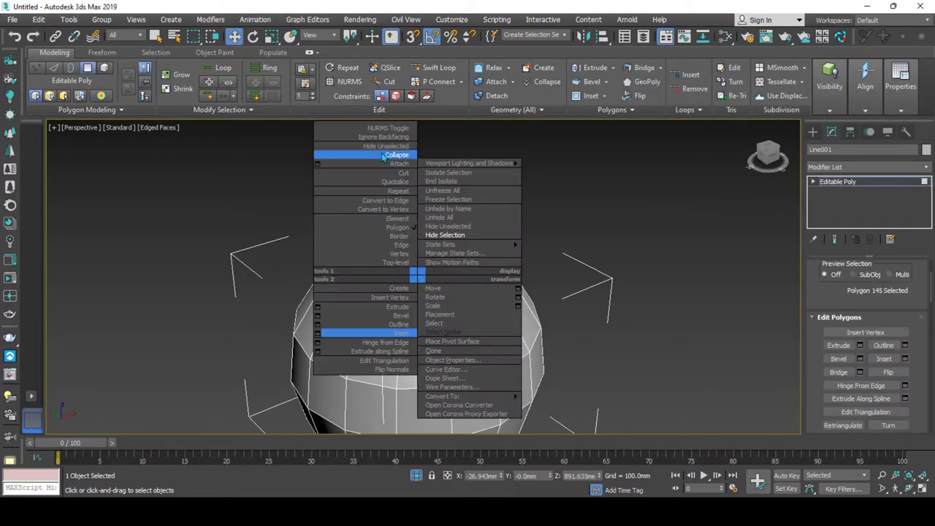
click(376, 155)
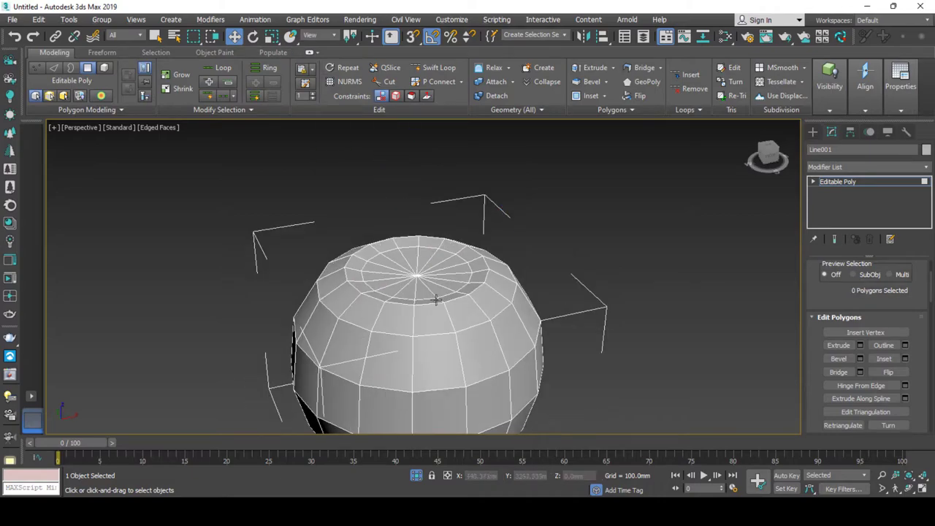
alt+middle_drag(435, 299, 402, 290)
- Add TurboSmooth at object level to round the candle into a sphere
click(840, 182)
click(839, 167)
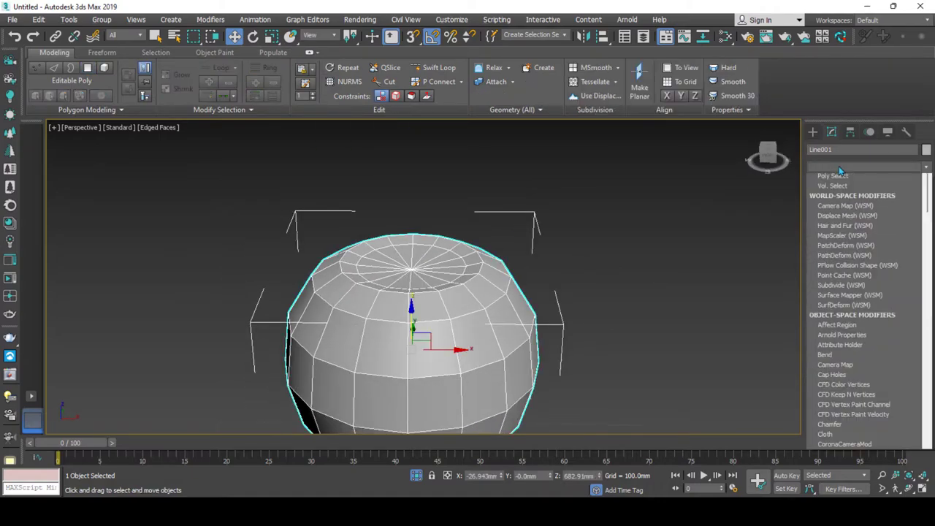
text(tu)
key(Return)
scroll(438, 287, down, 3)
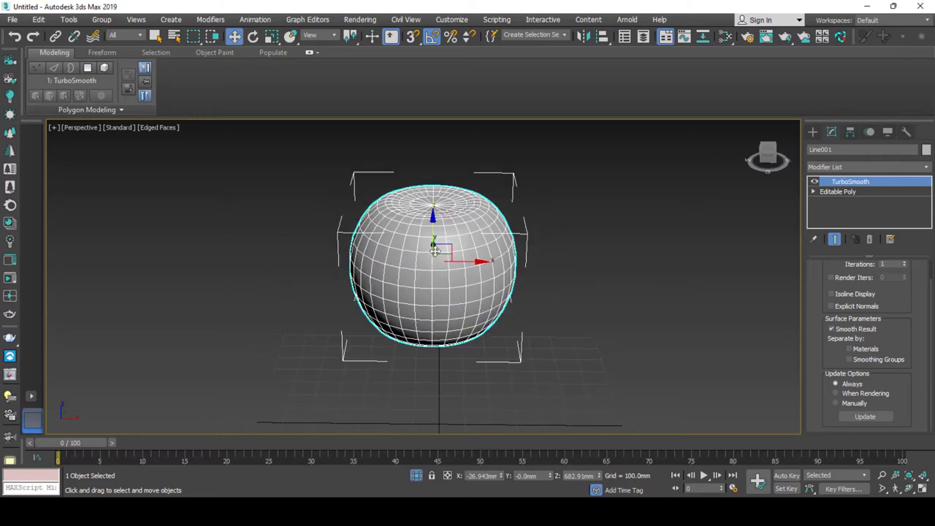
mouse_move(438, 288)
alt+middle_down()
mouse_move(455, 253)
mouse_move(474, 270)
alt+middle_up()
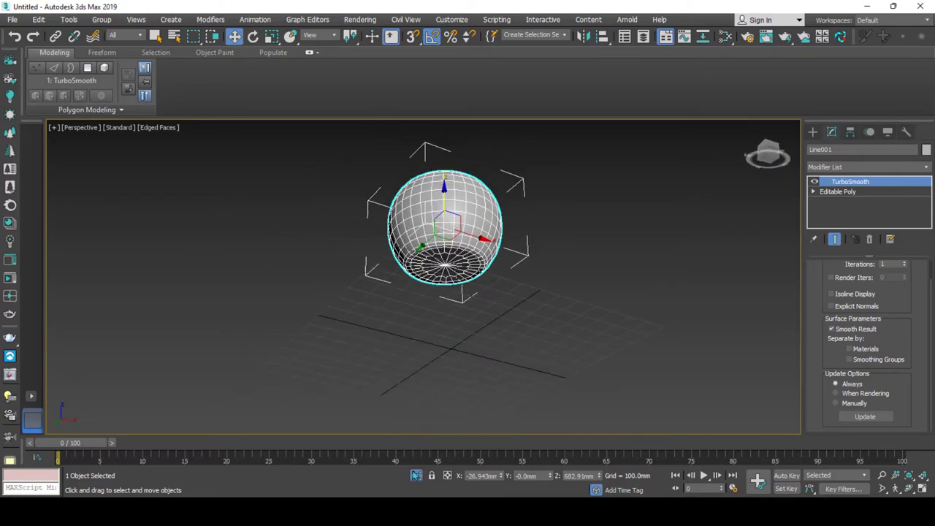
- Normal-align the sphere onto the dish surface
alt+middle_drag(409, 344, 420, 356)
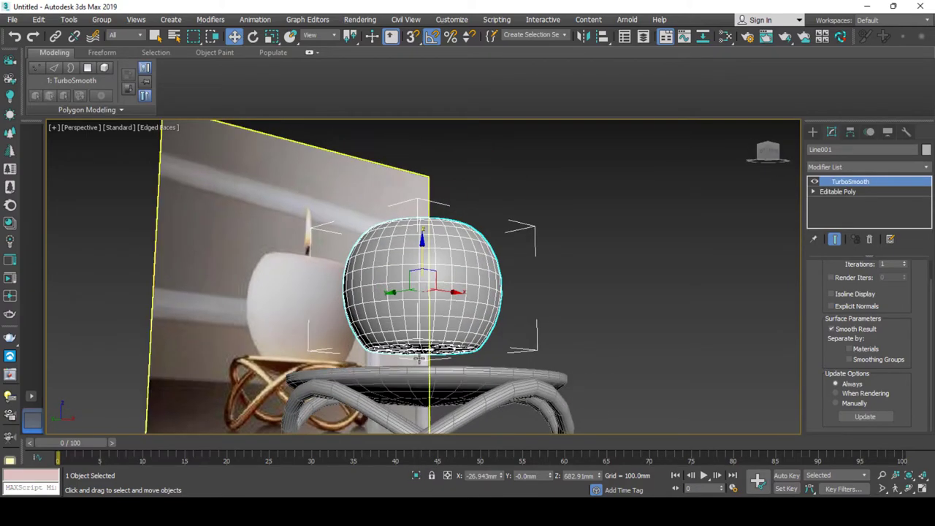
scroll(419, 357, up, 5)
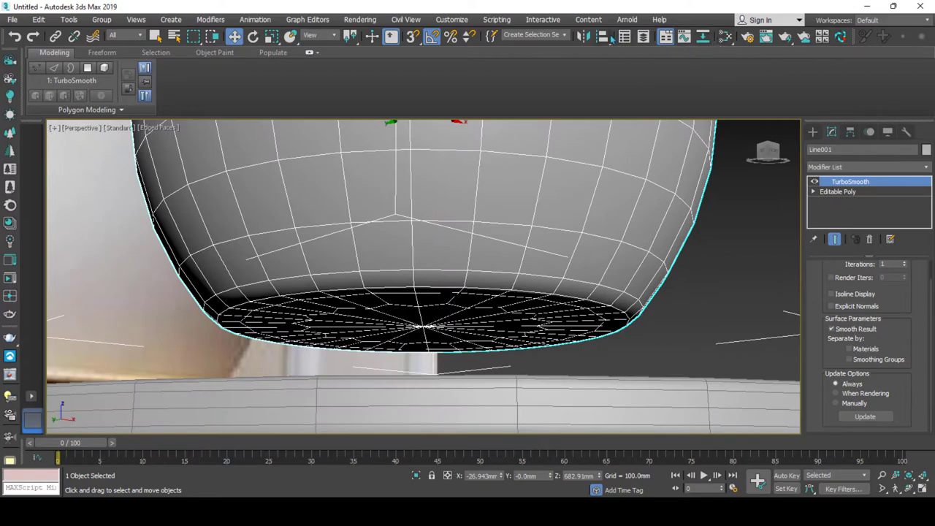
click(602, 91)
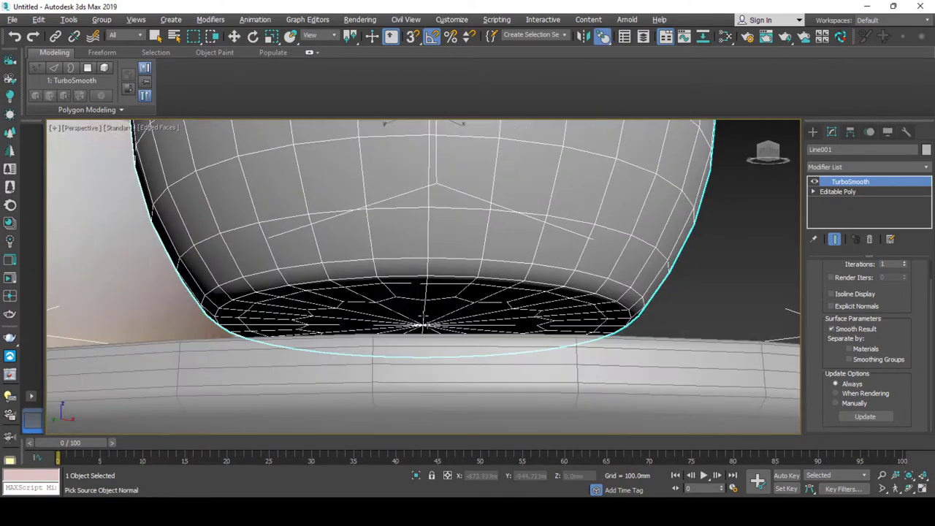
scroll(424, 327, down, 4)
scroll(442, 355, up, 2)
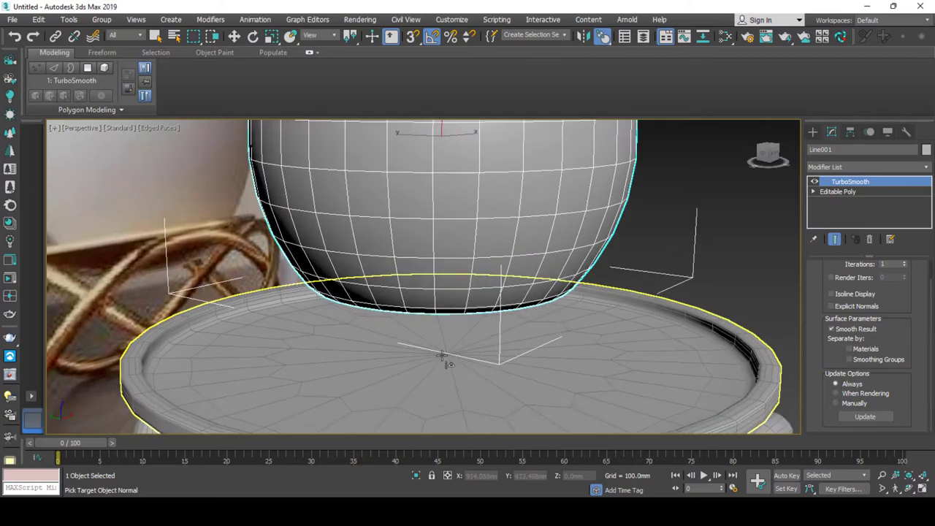
click(443, 355)
click(443, 316)
scroll(443, 316, down, 3)
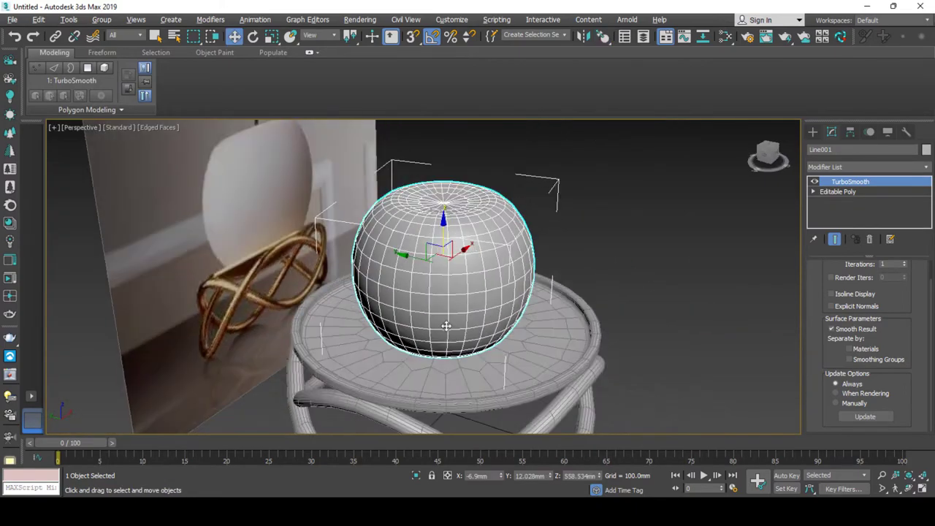
- Adjust the sphere and lift it slightly so it sits in the dish
key(r)
scroll(451, 224, up, 2)
scroll(451, 223, up, 3)
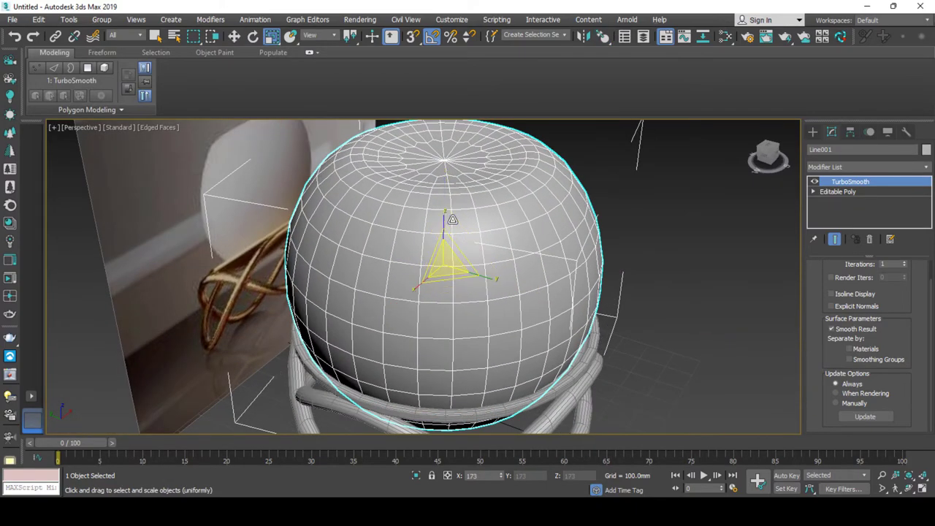
scroll(450, 223, down, 2)
alt+middle_drag(450, 223, 438, 250)
key(w)
drag(443, 231, 462, 197)
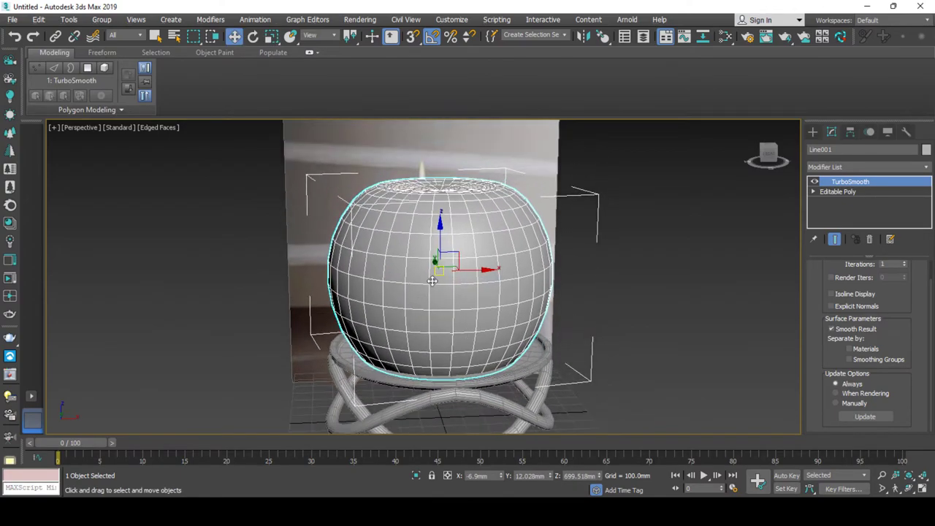
- Move the reference photo plane aside, away from the sphere
alt+middle_drag(461, 197, 344, 246)
click(344, 246)
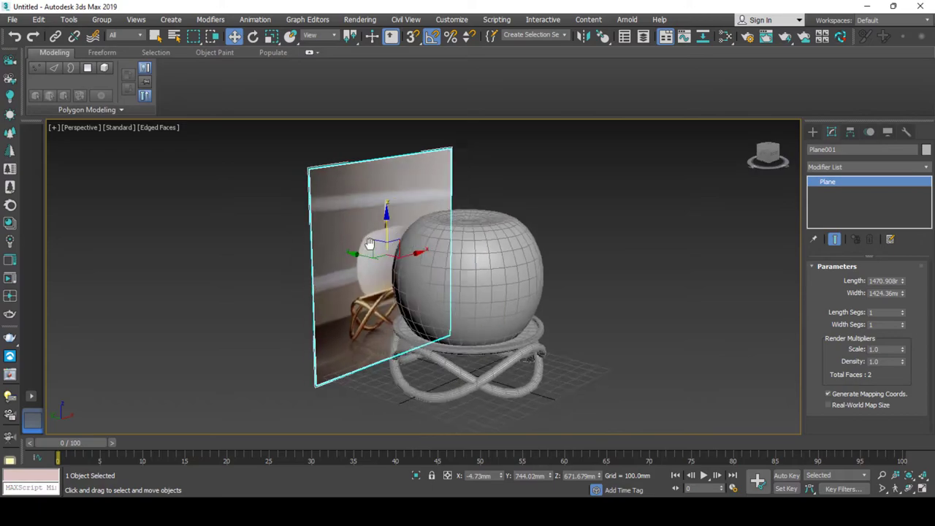
drag(344, 246, 252, 235)
alt+middle_drag(441, 292, 472, 303)
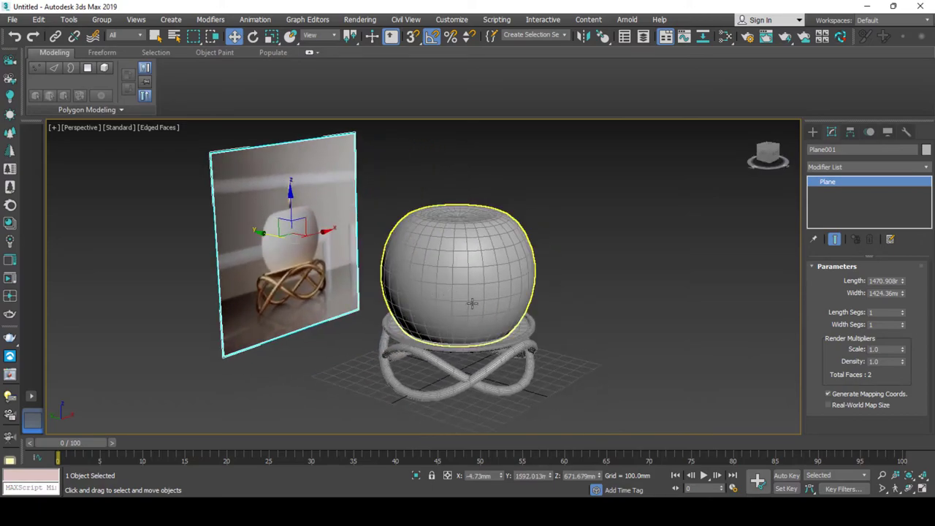
click(456, 278)
key(alt+w)
key(alt+w)
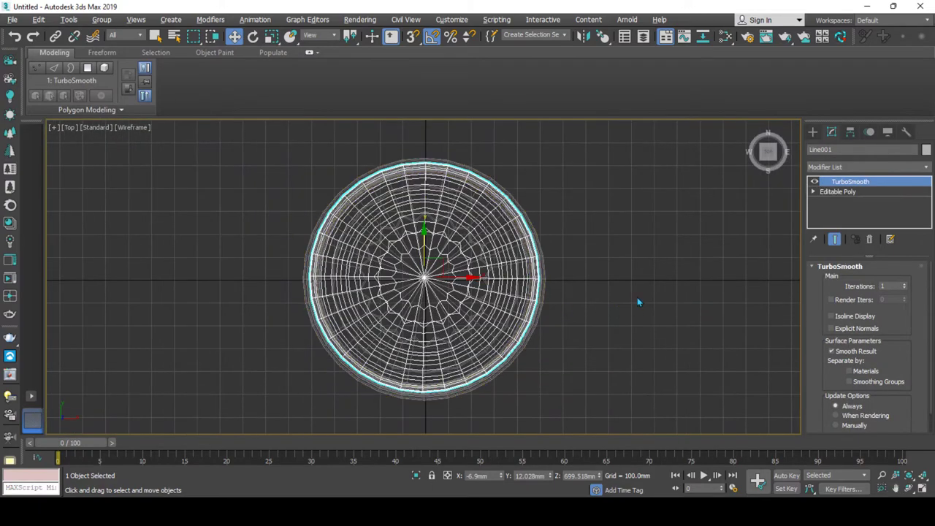
- Create a thin wick cylinder (about 15.4 mm radius, 224 mm tall) at the sphere's center
click(815, 133)
click(813, 149)
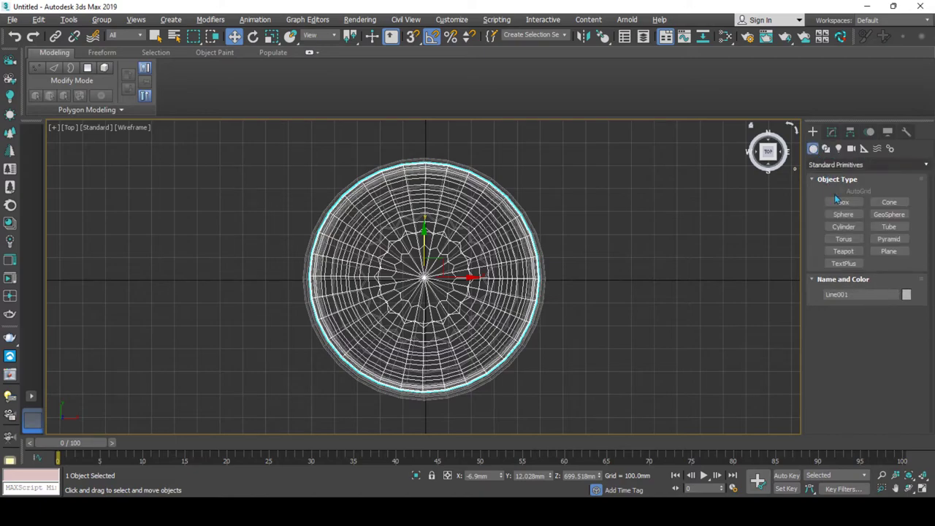
click(847, 229)
scroll(382, 307, up, 4)
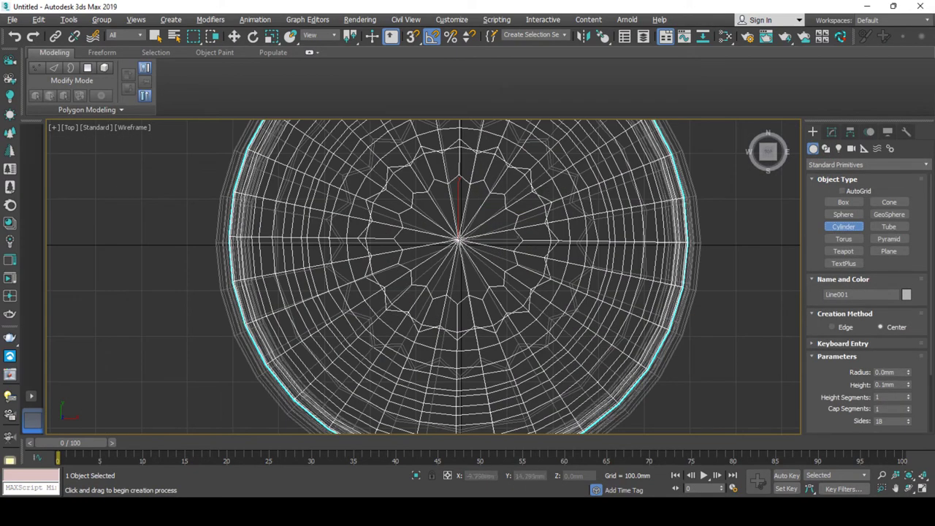
drag(457, 240, 457, 242)
click(453, 160)
key(alt+w)
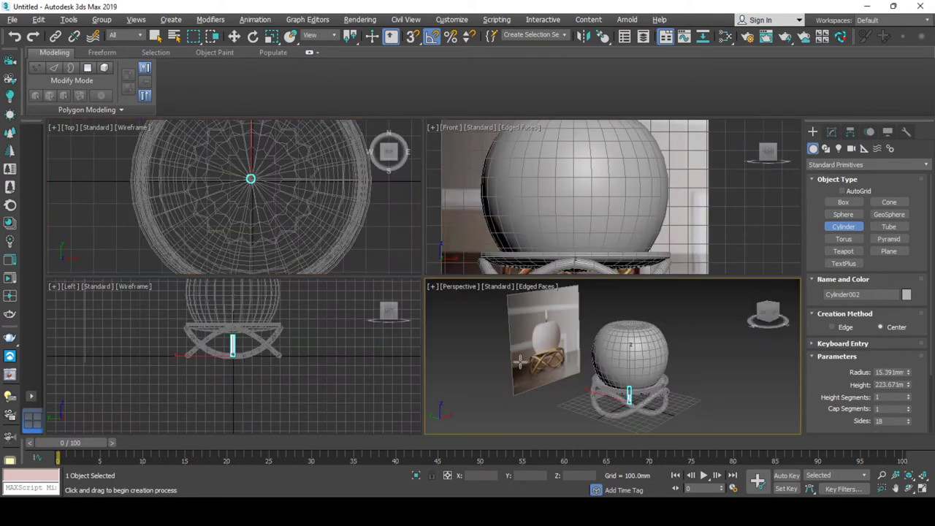
key(alt+w)
key(w)
- Lower the wick cylinder along Z into the top of the sphere
scroll(423, 190, up, 5)
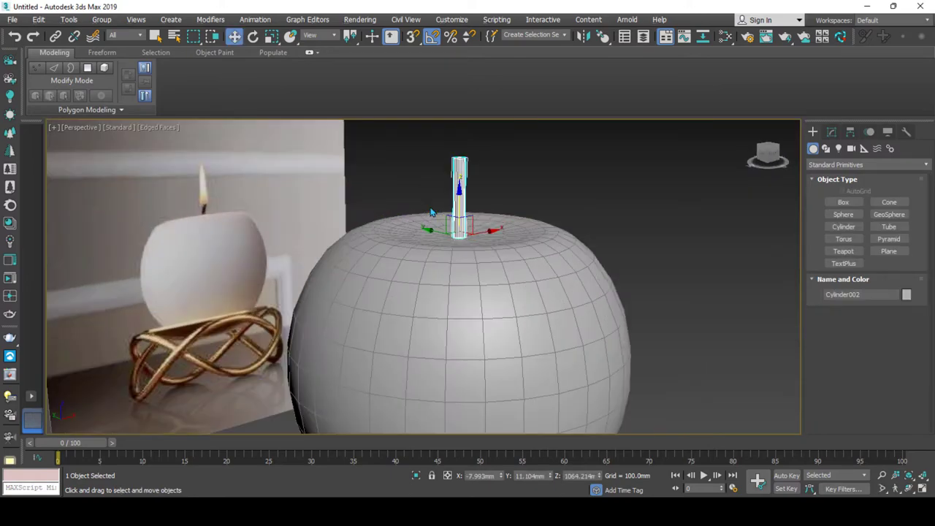
key(F4)
scroll(439, 212, up, 3)
scroll(464, 237, up, 2)
key(F4)
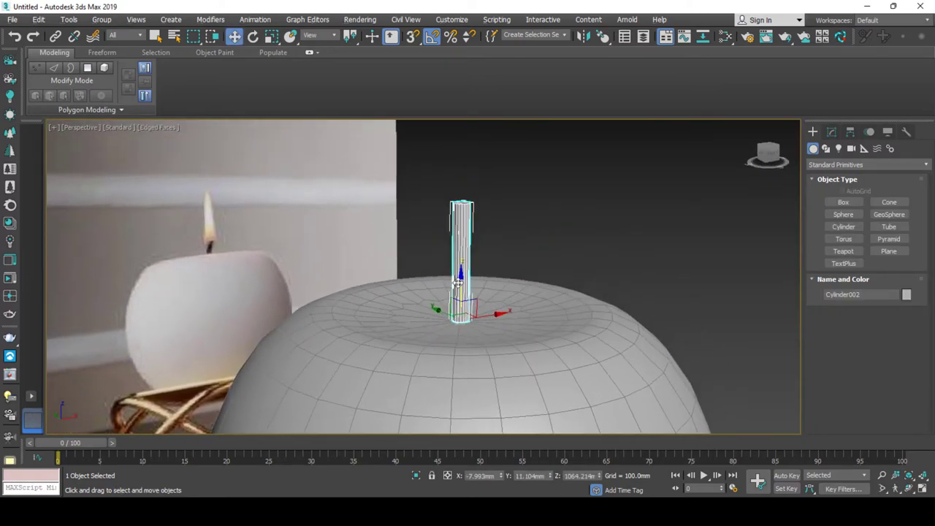
alt+middle_drag(463, 236, 463, 235)
drag(460, 324, 460, 357)
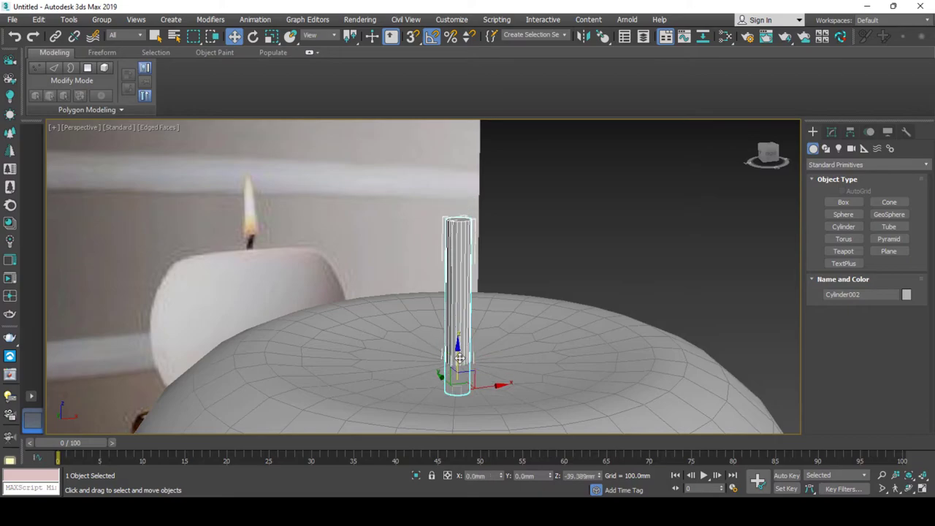
- Convert the wick to Editable Poly and select its top cap polygon
right_click(443, 356)
mouse_move(473, 393)
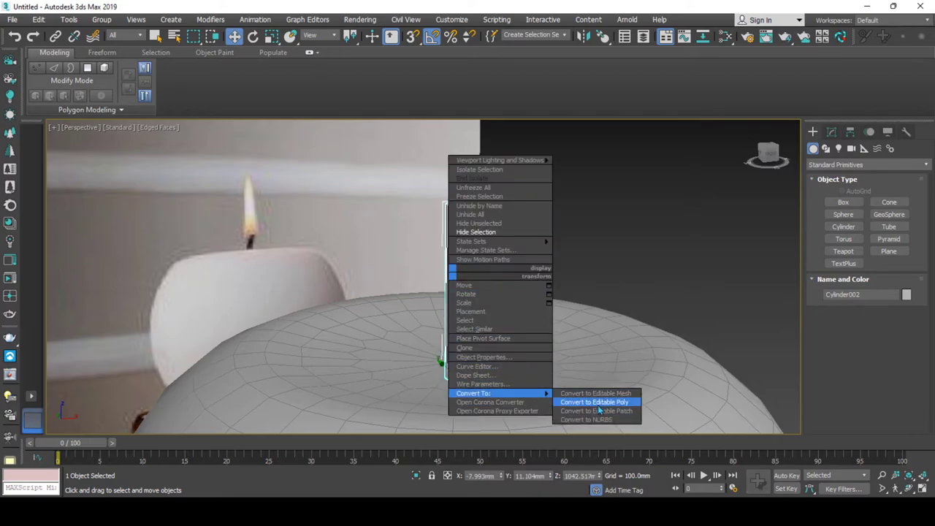
click(596, 403)
key(4)
key(ctrl+a)
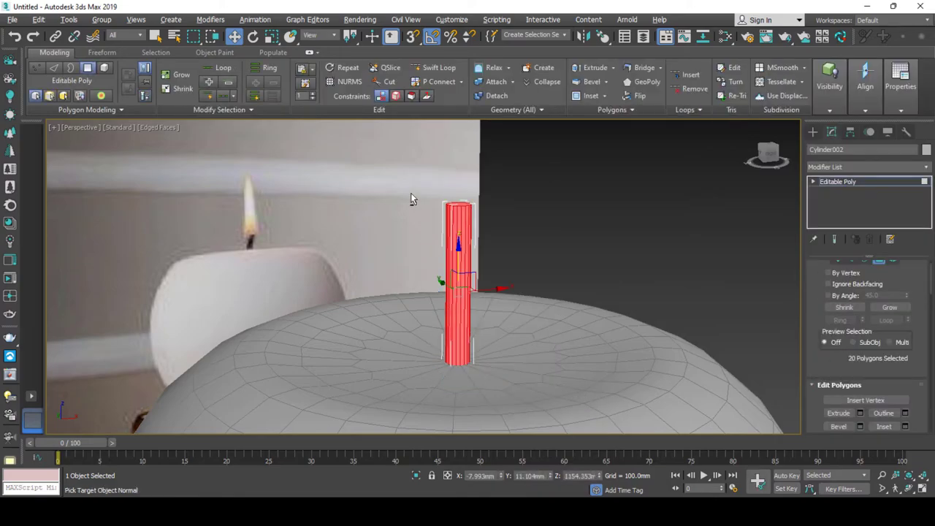
click(461, 293)
middle_drag(461, 292, 461, 321)
scroll(461, 322, up, 2)
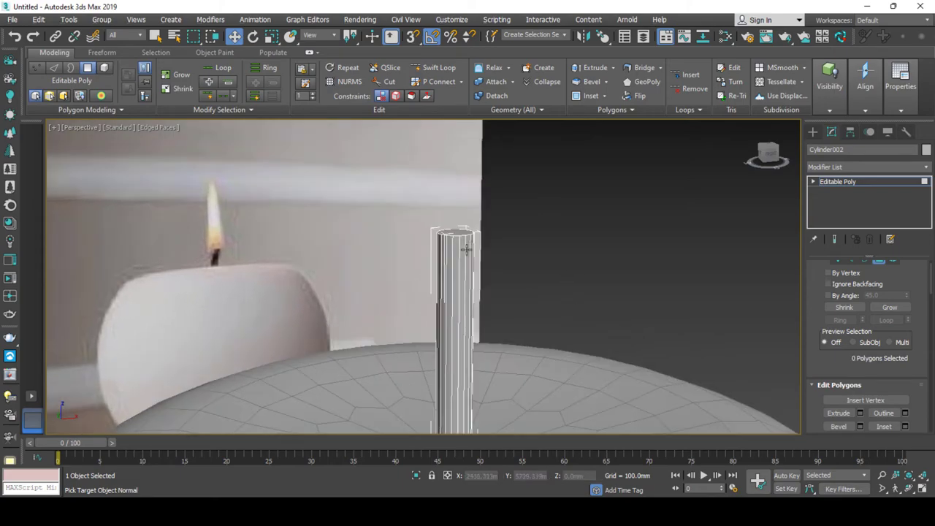
click(456, 245)
click(453, 235)
- Inset the wick's top cap and collapse it closed
right_click(454, 235)
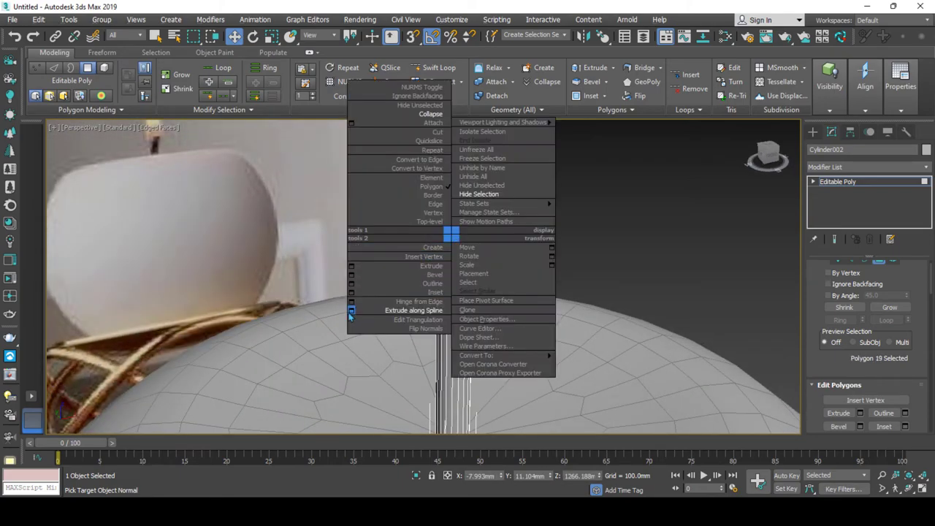
click(351, 292)
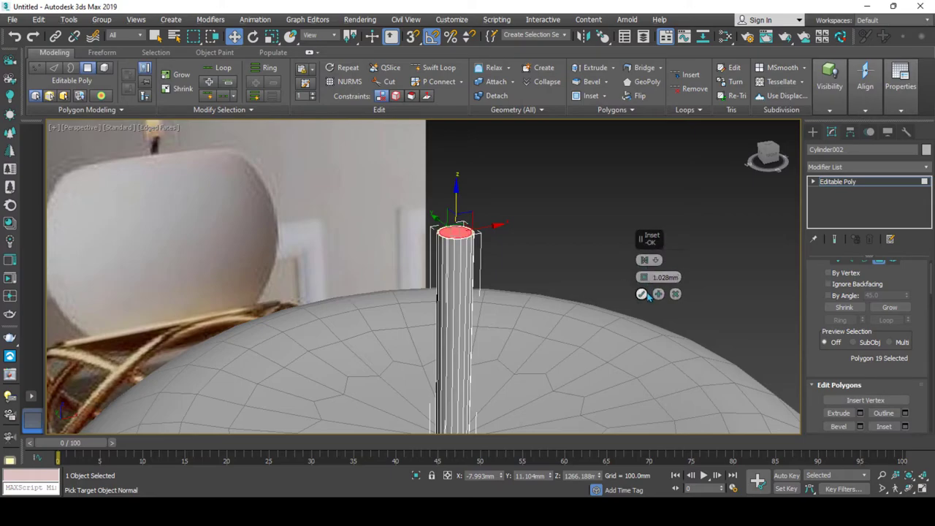
right_click(504, 178)
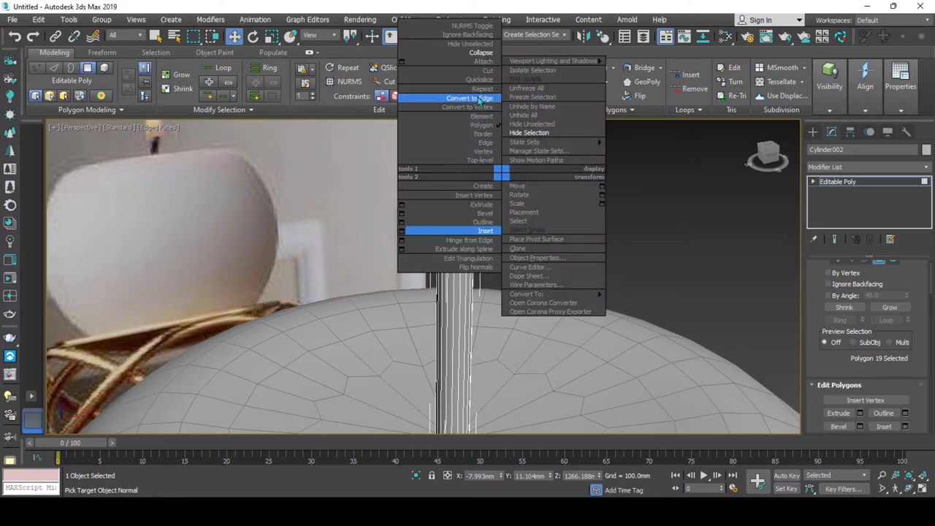
click(480, 53)
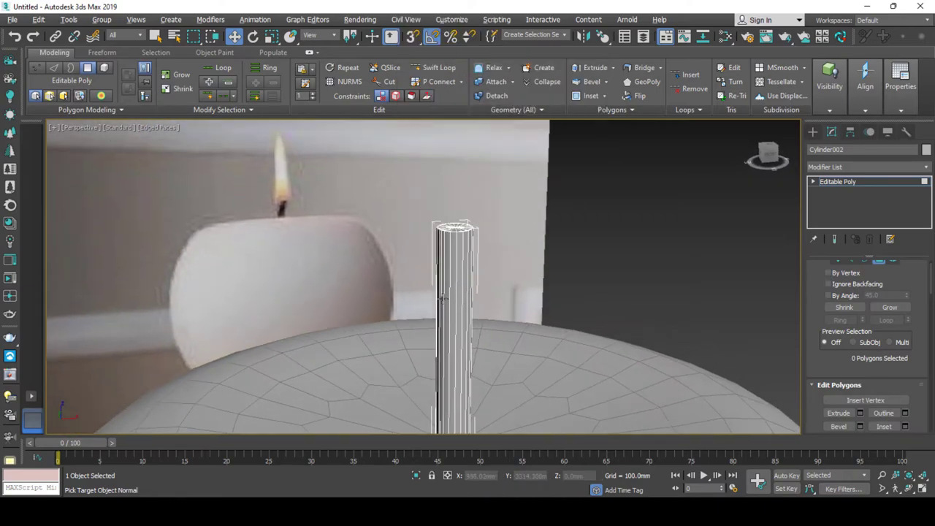
alt+middle_drag(449, 260, 444, 297)
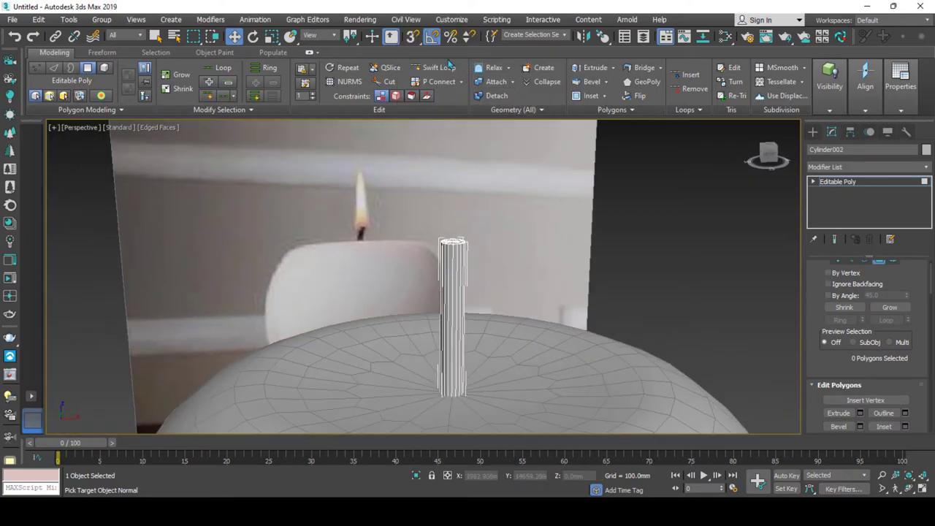
- Add a Swift Loop low on the wick and shift its top edges to bend it
key(2)
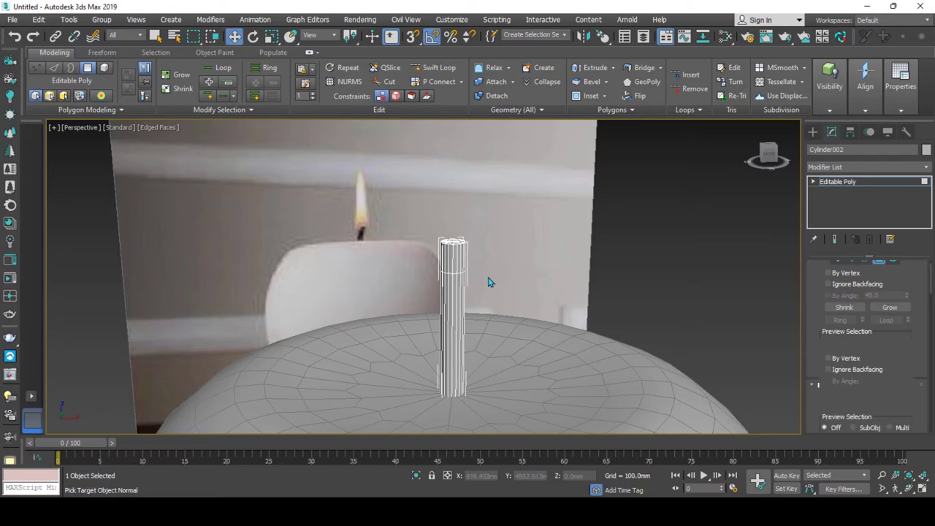
double_click(468, 269)
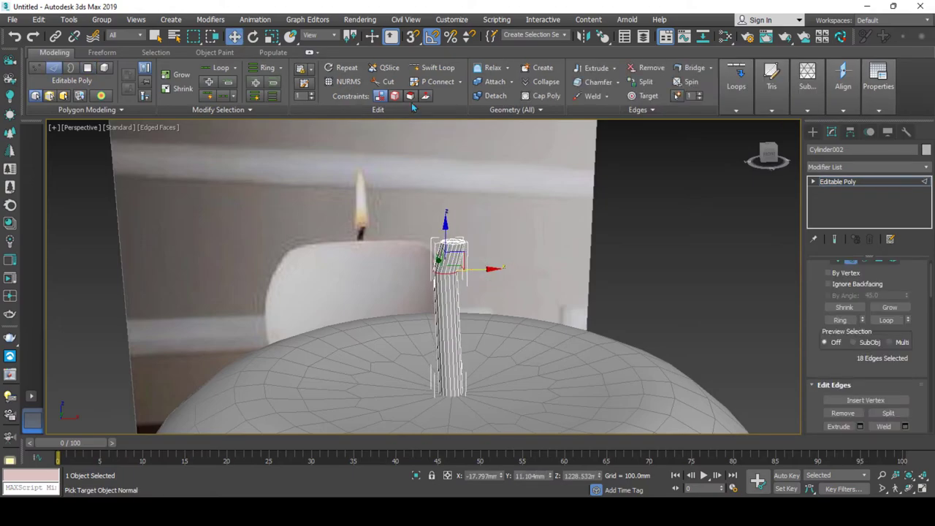
click(428, 70)
click(447, 312)
key(w)
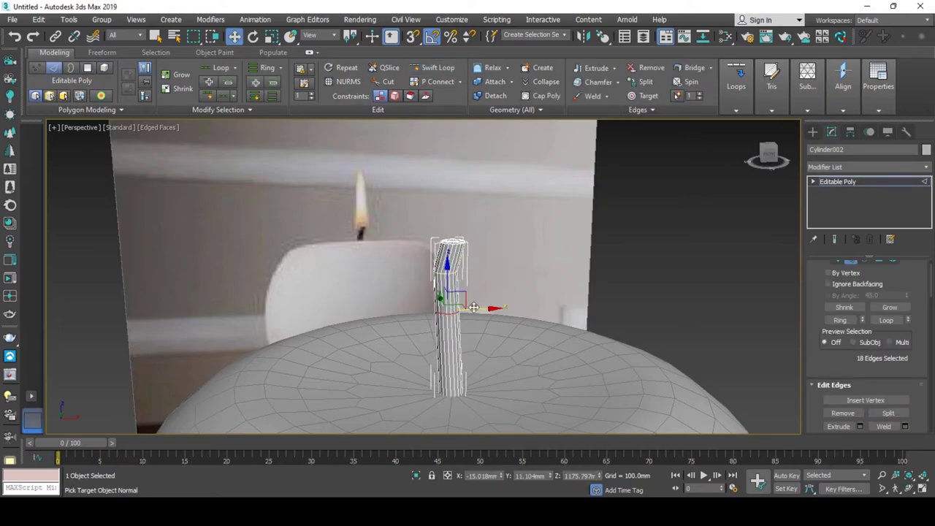
drag(473, 305, 465, 305)
alt+middle_drag(465, 304, 511, 307)
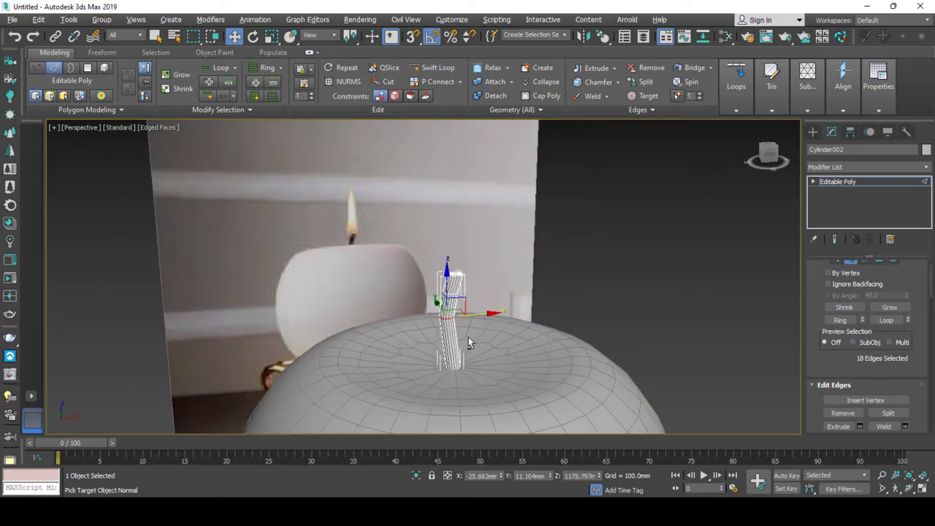
- Seat the bent wick down into the candle and switch to the Front view
click(839, 184)
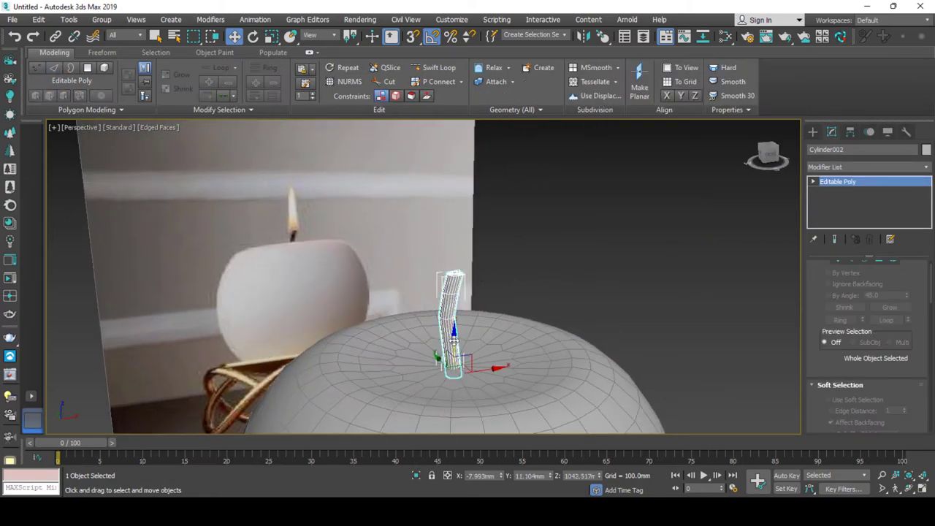
mouse_move(454, 341)
mouse_down()
mouse_move(463, 397)
mouse_move(465, 379)
mouse_move(493, 404)
mouse_up()
scroll(524, 319, down, 4)
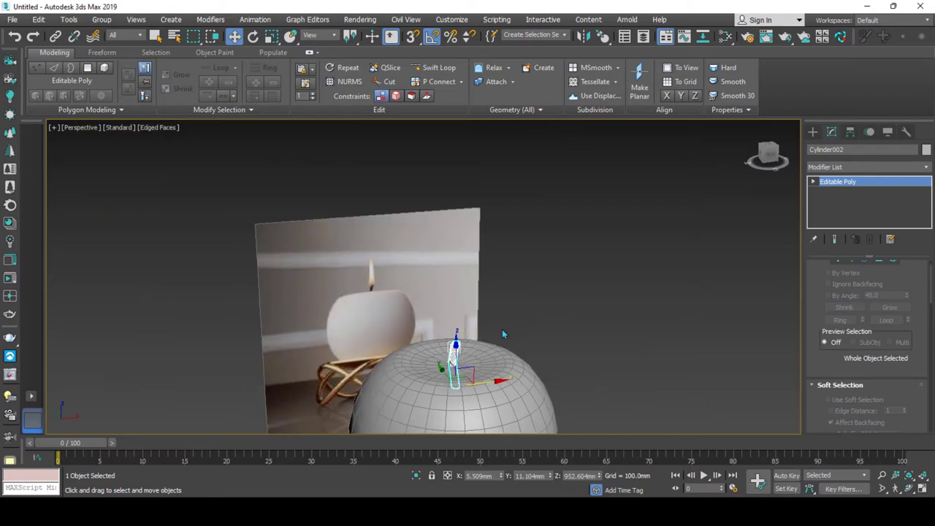
alt+middle_drag(503, 334, 527, 210)
key(f)
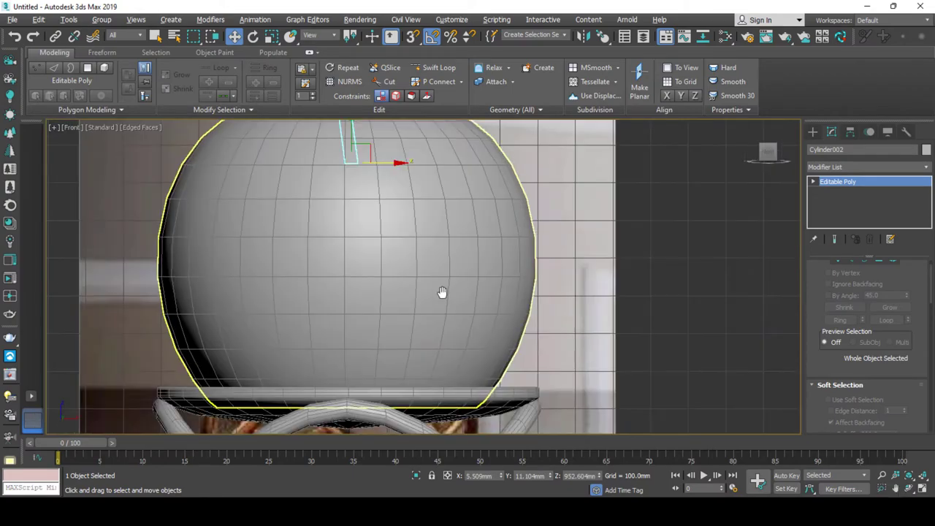
scroll(442, 292, down, 2)
click(812, 132)
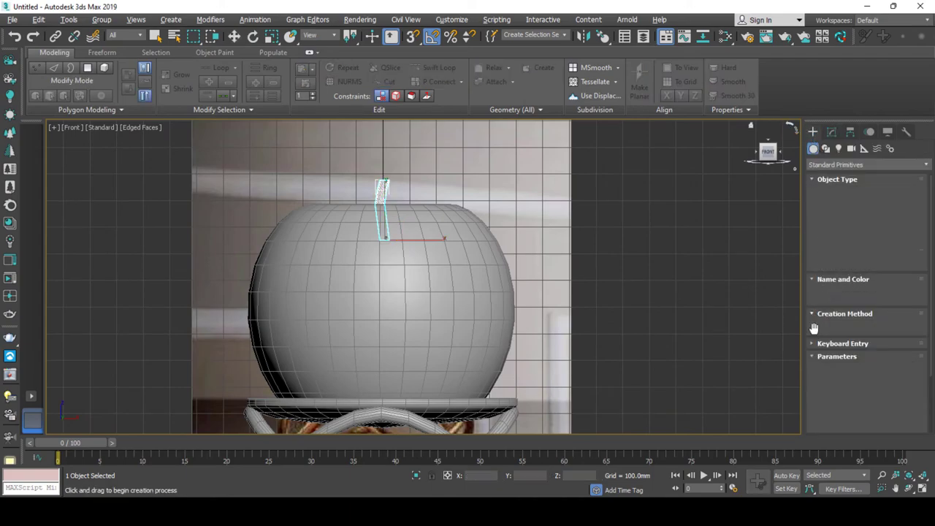
- Draw an upright flame plane (about 505.8 × 363.1 mm) above the wick in Front view
click(888, 250)
scroll(440, 409, down, 2)
drag(364, 207, 426, 303)
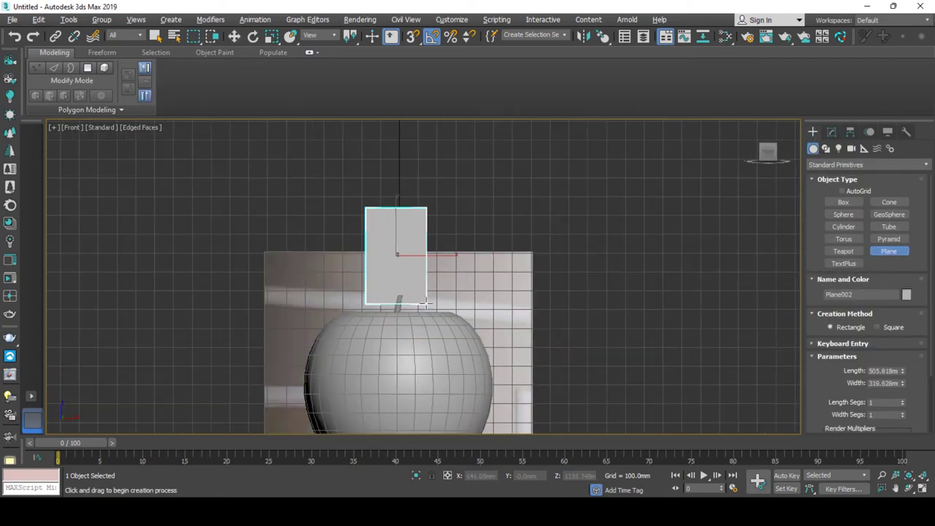
key(p)
mouse_move(555, 354)
alt+middle_down()
mouse_move(441, 325)
mouse_move(351, 231)
alt+middle_up()
- Hide the reference photo plane
key(w)
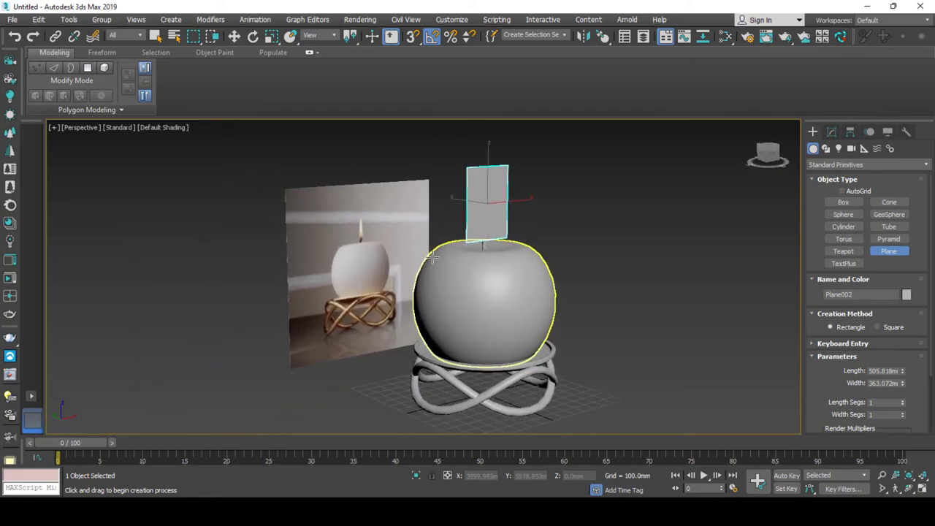
click(350, 231)
right_click(350, 231)
click(363, 185)
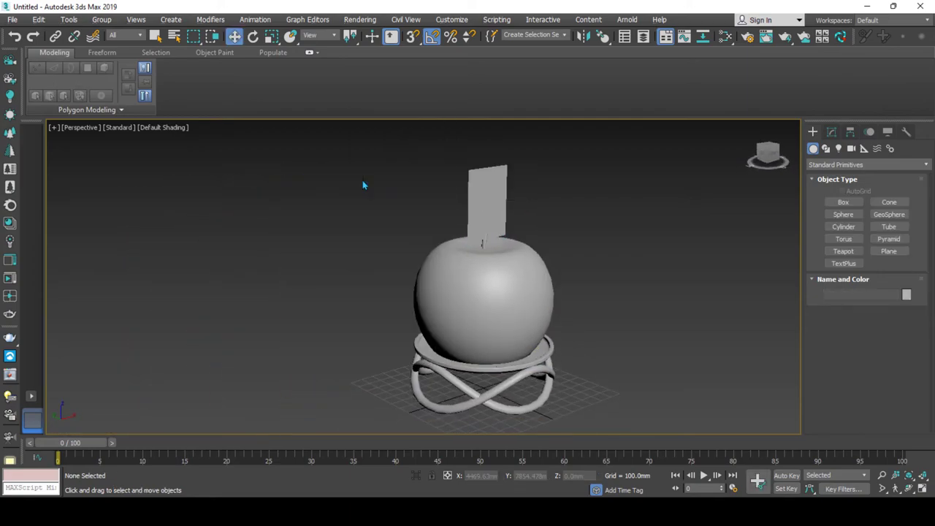
mouse_move(363, 184)
alt+middle_down()
mouse_move(385, 263)
mouse_move(530, 300)
mouse_move(392, 286)
mouse_move(309, 248)
alt+middle_up()
- Unhide all objects to bring the reference photo plane back
right_click(308, 249)
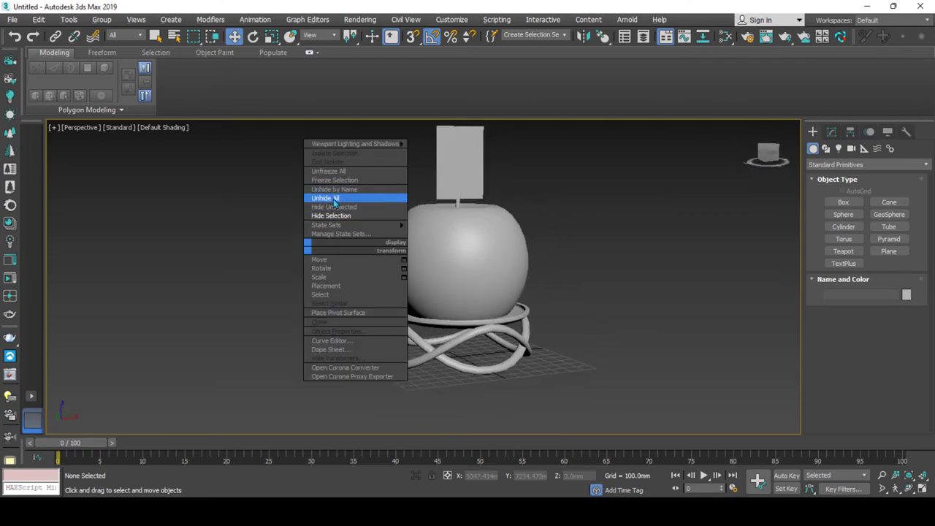
click(325, 197)
alt+middle_drag(334, 202, 474, 371)
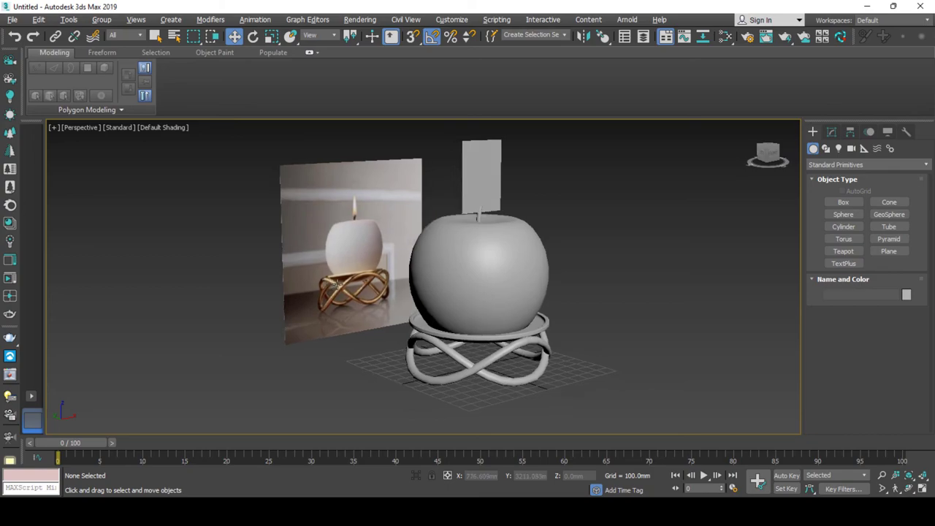
- Add TurboSmooth to the interlocking torus ring base
click(490, 385)
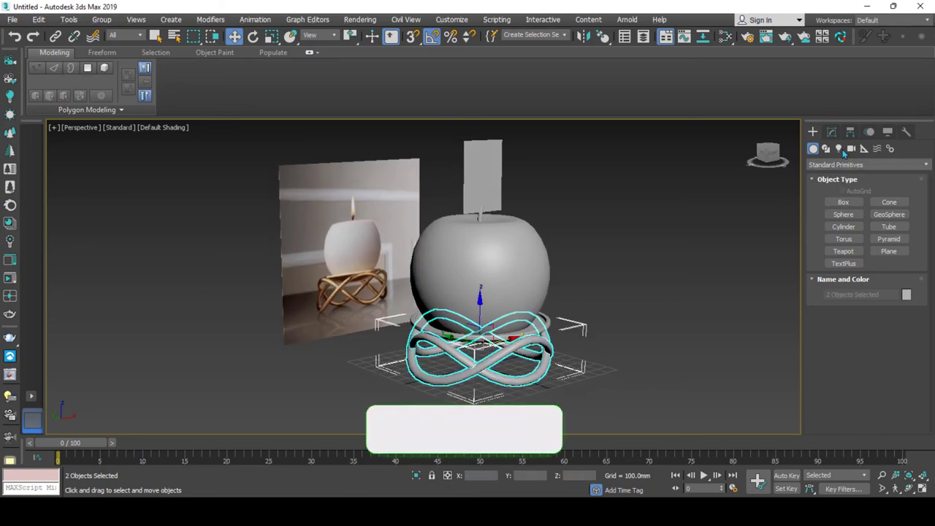
click(832, 131)
click(840, 167)
scroll(862, 255, down, 10)
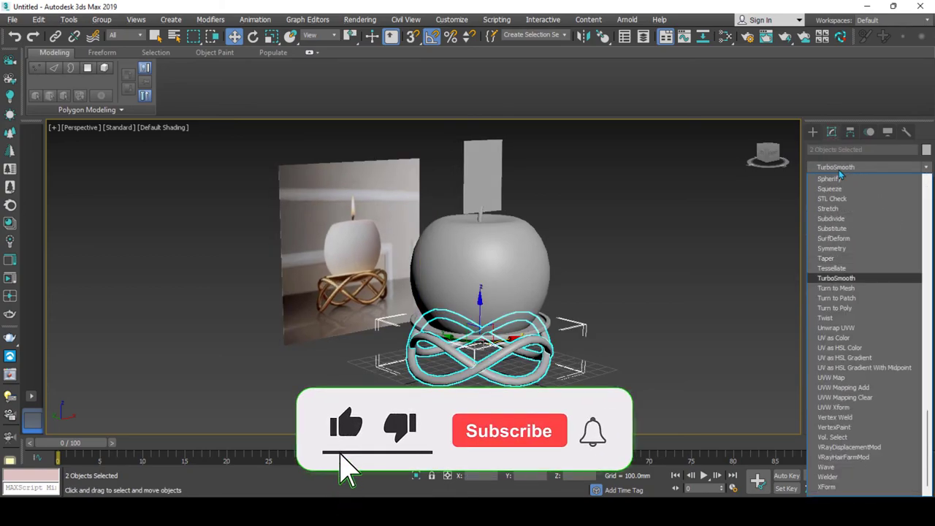
click(847, 241)
click(591, 296)
alt+middle_drag(592, 296, 545, 330)
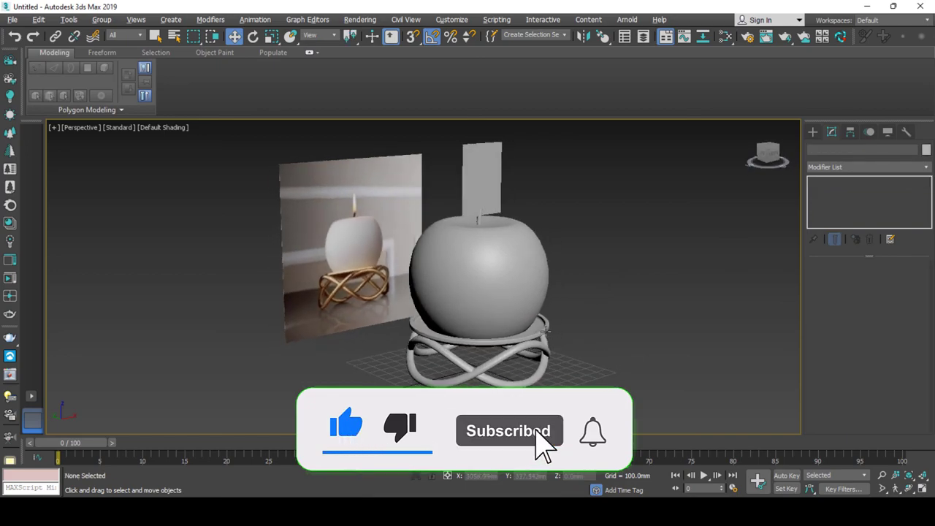